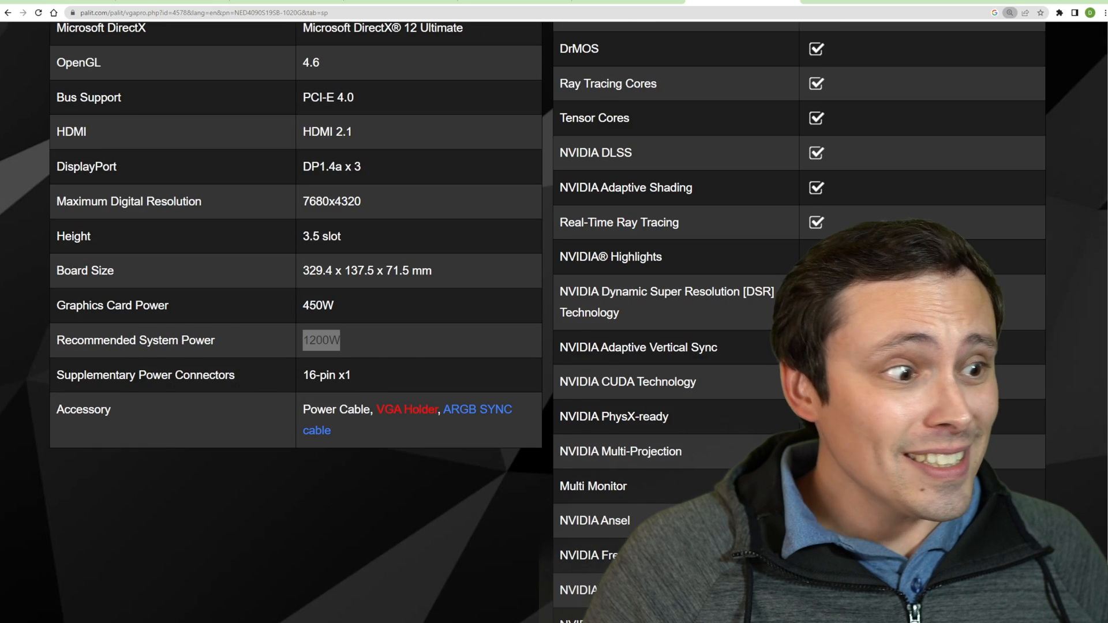
key(ctrl+plus)
key(ctrl+plus)
Zoom the Palit GameRock OC page and pick out its 1200W Recommended System Power value.
double_click(338, 398)
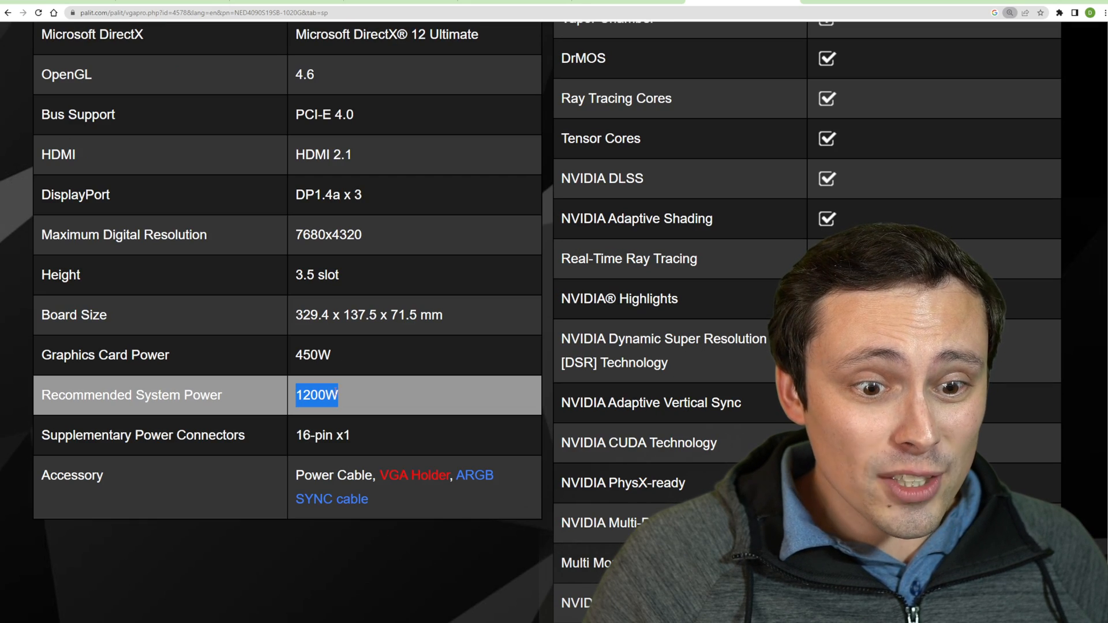
scroll(340, 401, up, 3)
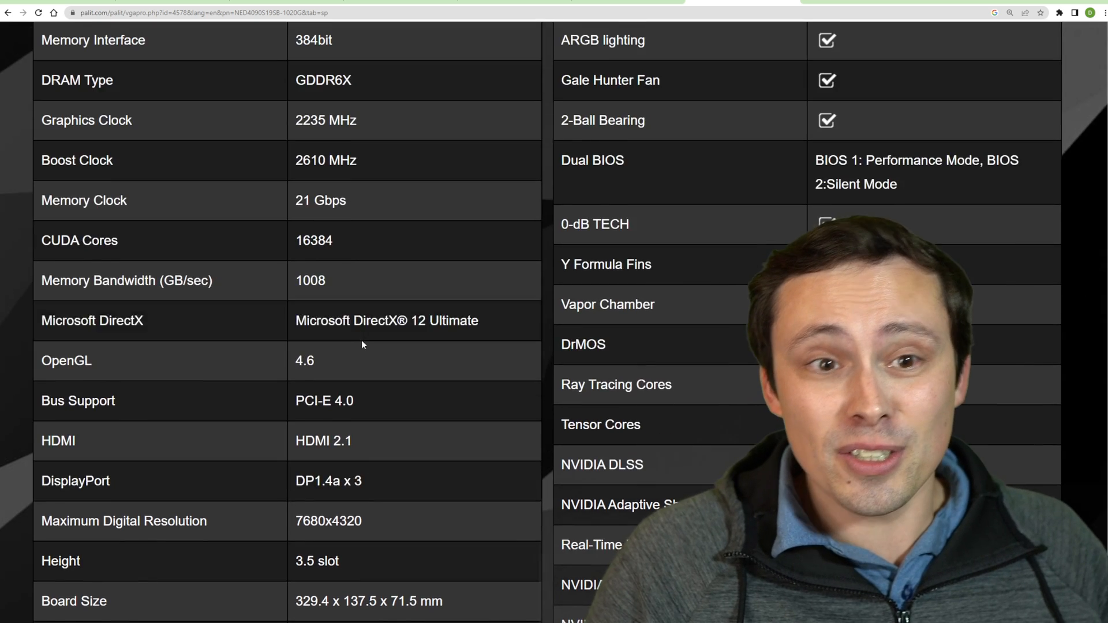
scroll(365, 339, up, 5)
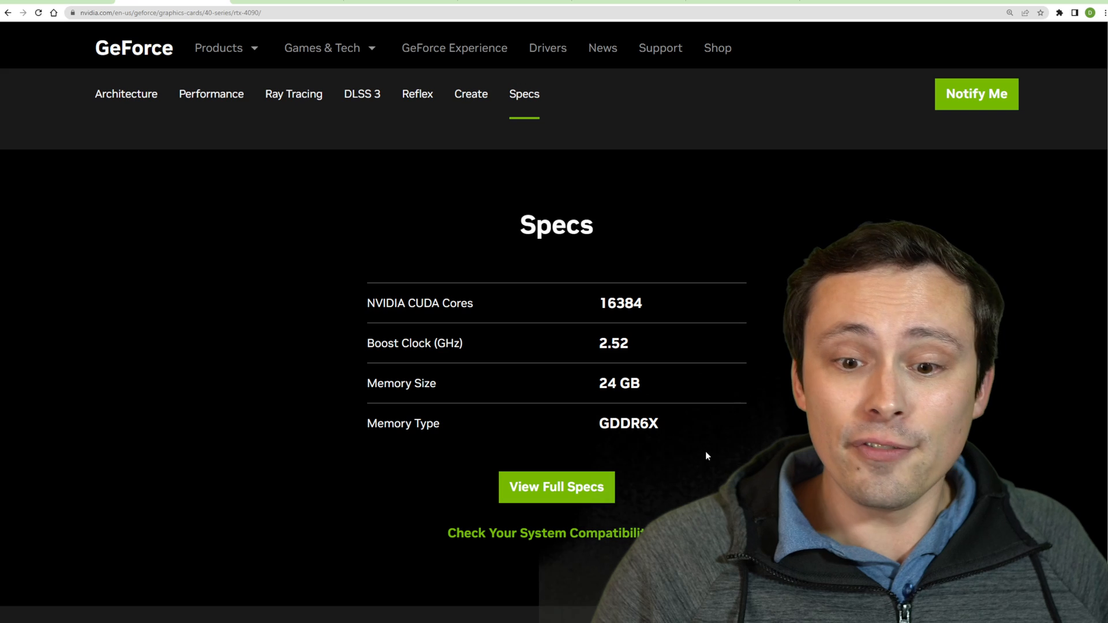
scroll(634, 461, down, 1)
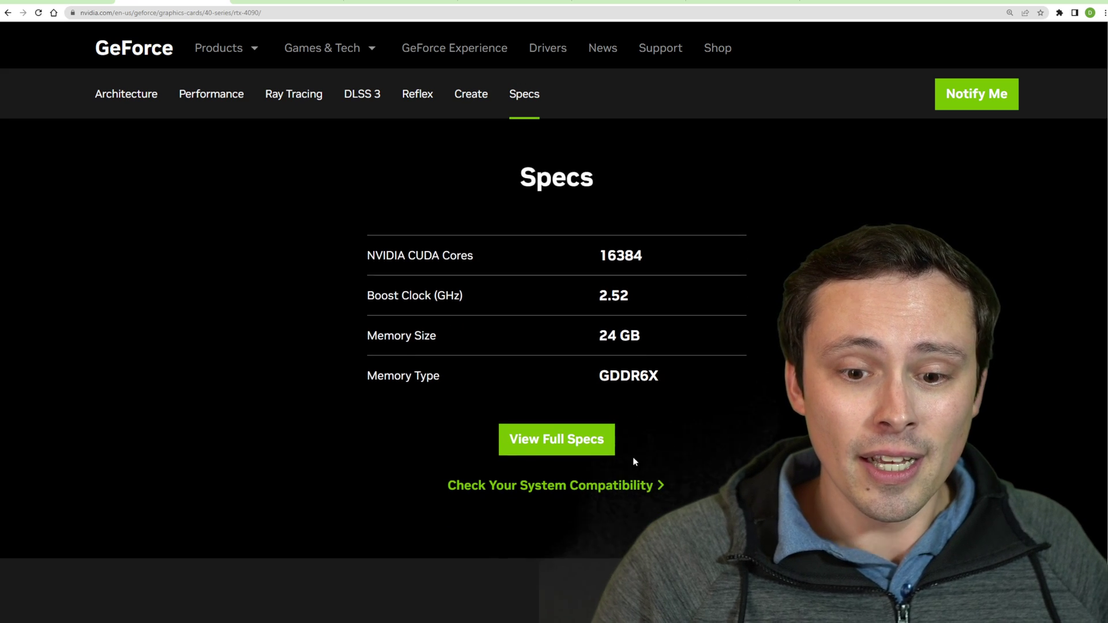
In NVIDIA's system preparation guide, highlight the 'higher power rating may be required' caveat under 850W Minimum.
click(583, 489)
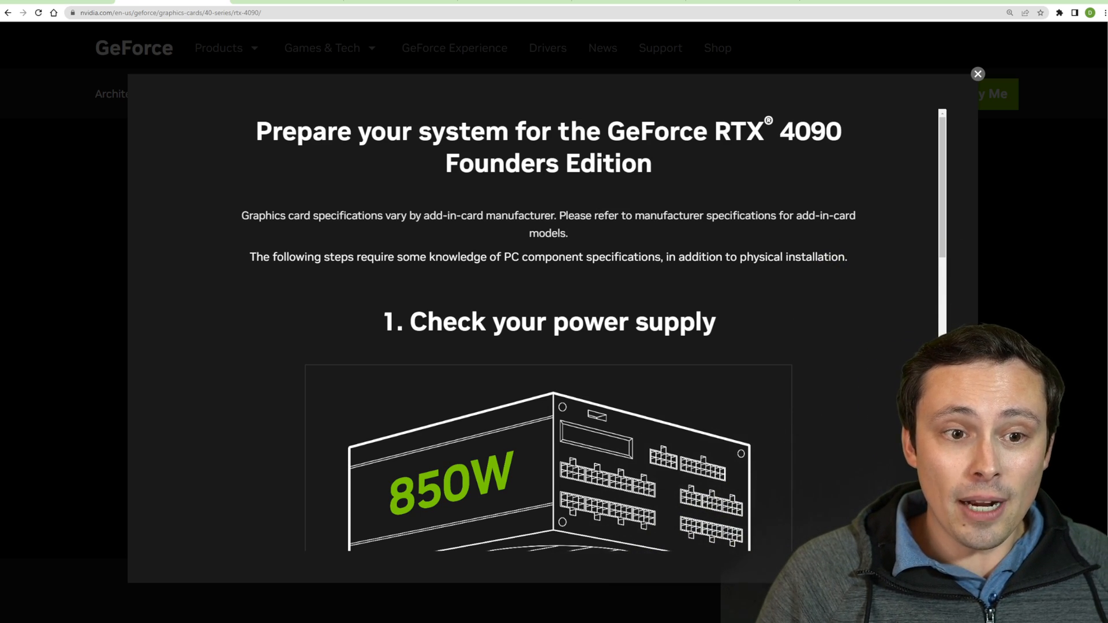
scroll(548, 346, down, 2)
scroll(548, 346, down, 1)
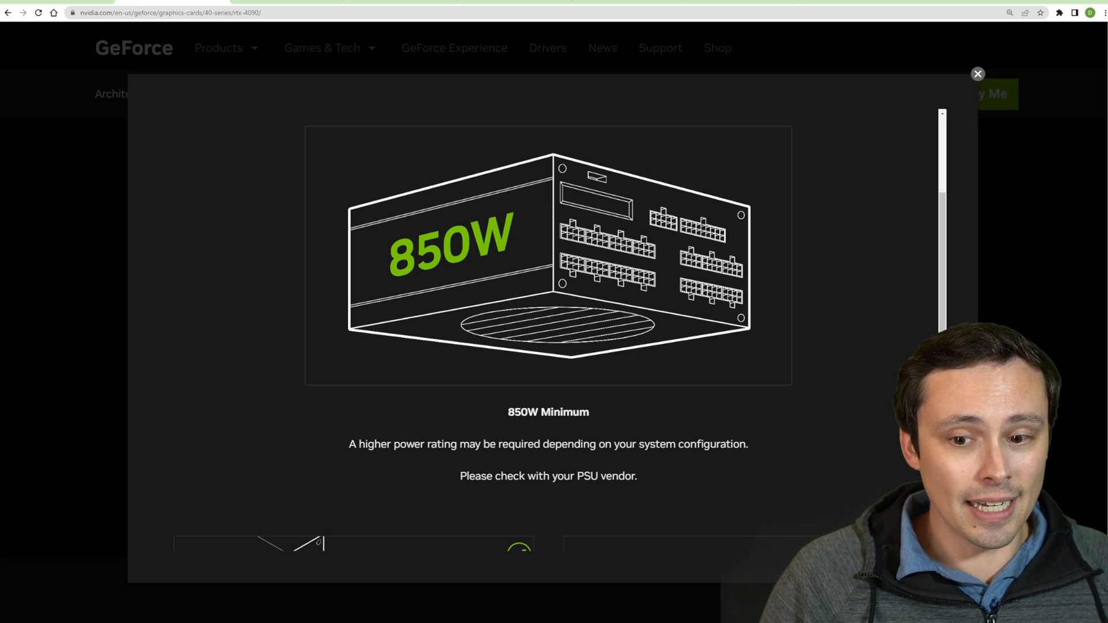
drag(349, 443, 749, 447)
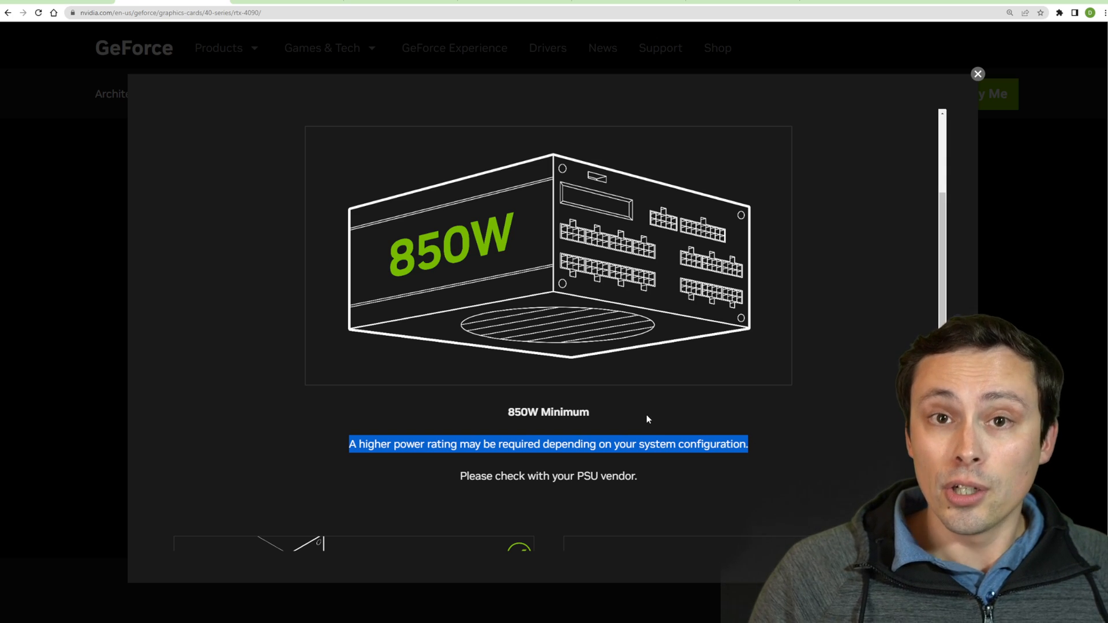
scroll(630, 423, down, 1)
scroll(627, 410, down, 2)
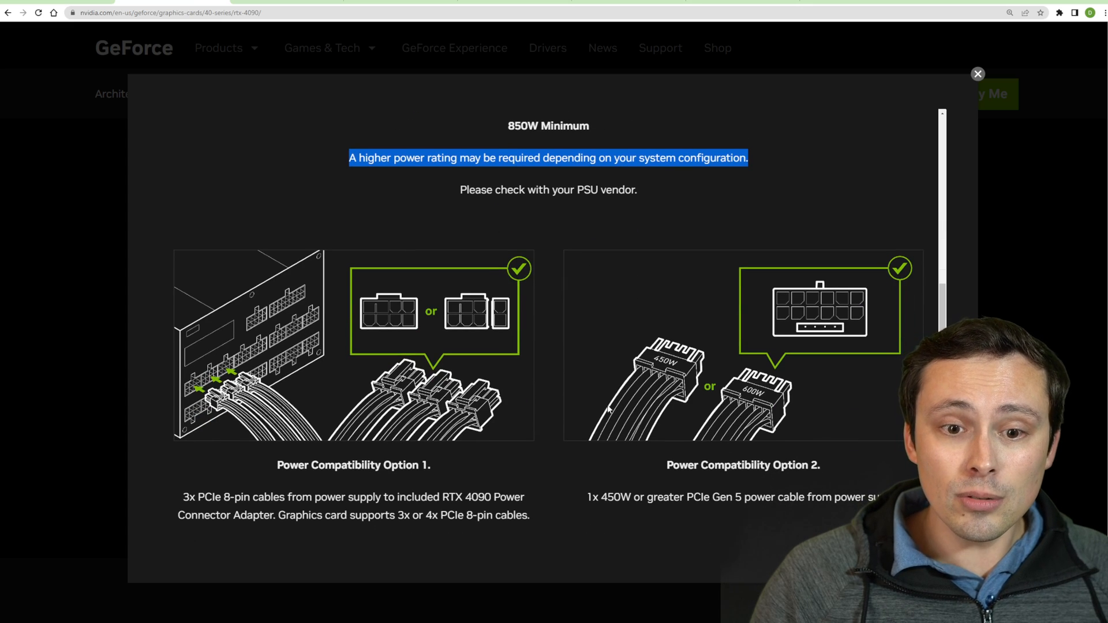
scroll(598, 400, down, 1)
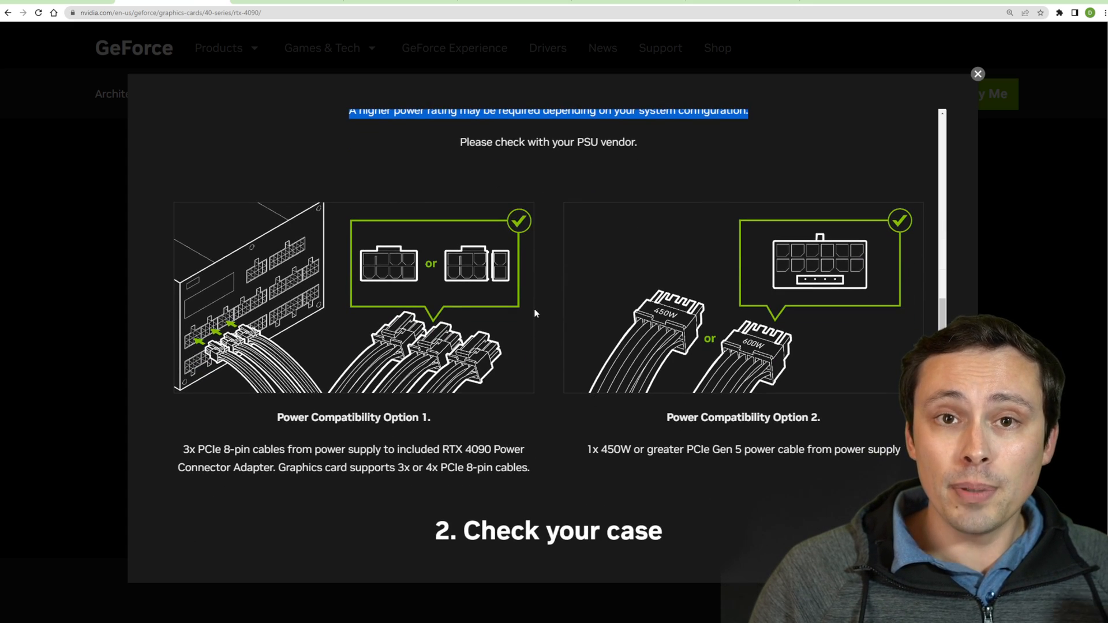
Look over Igor's Lab 600-watt article and its adapter cable photo, then go back to NVIDIA's power guide.
click(617, 3)
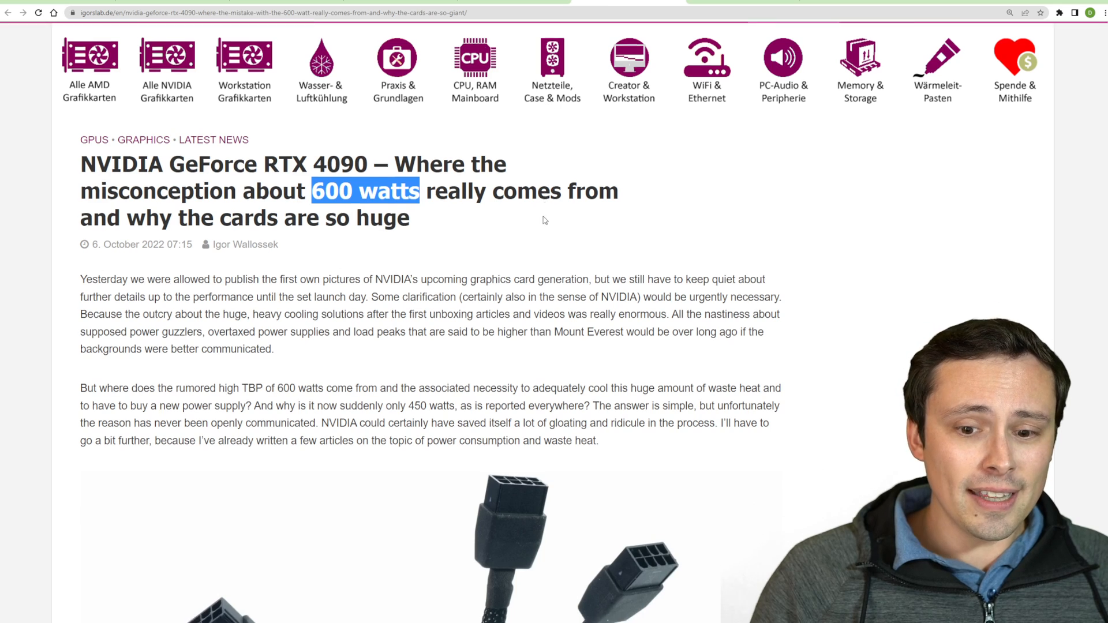
scroll(555, 218, down, 5)
scroll(584, 219, up, 1)
scroll(664, 237, up, 1)
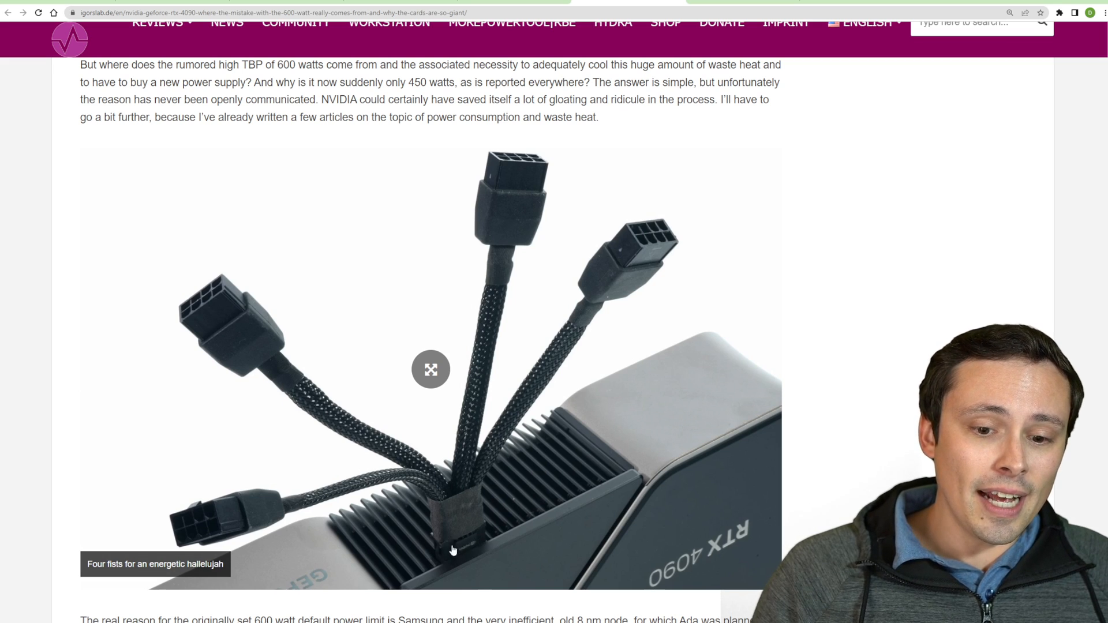
scroll(465, 513, down, 1)
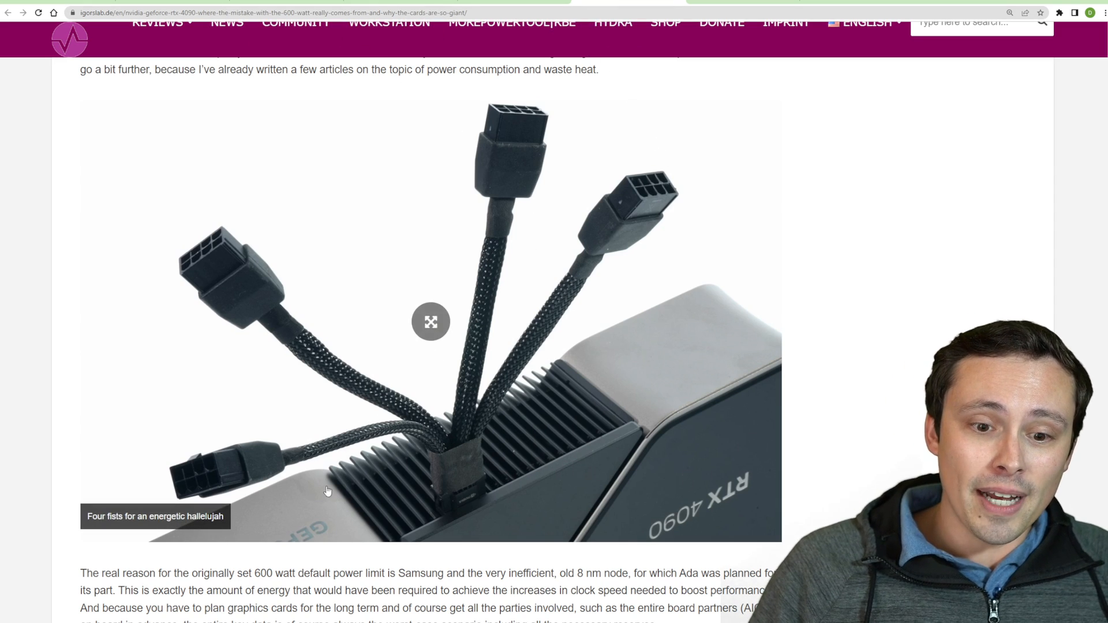
click(200, 5)
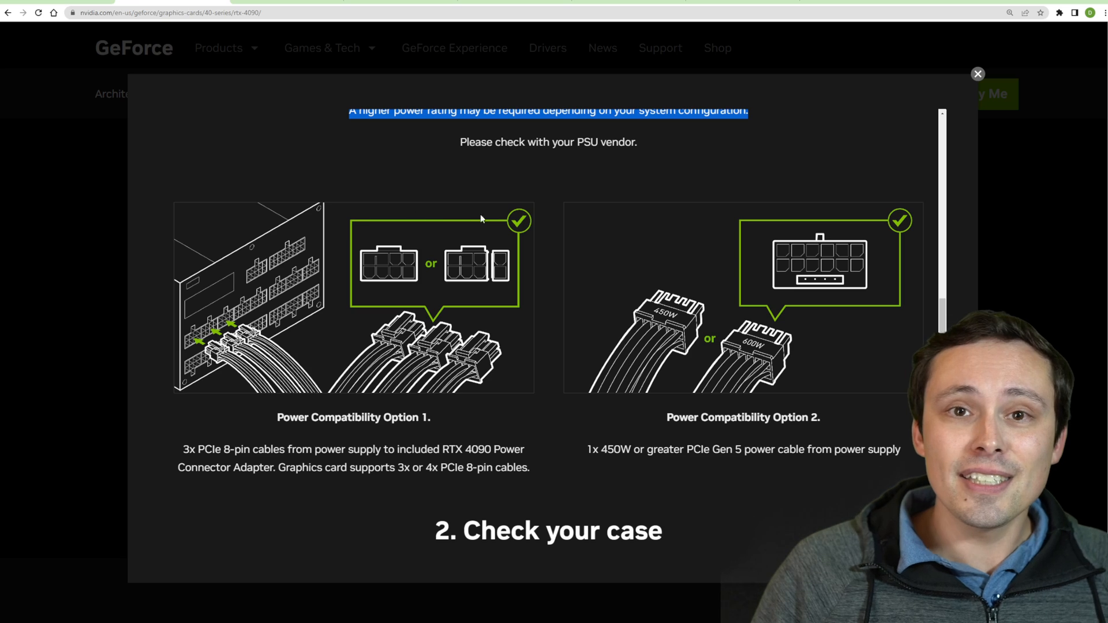
scroll(342, 222, down, 1)
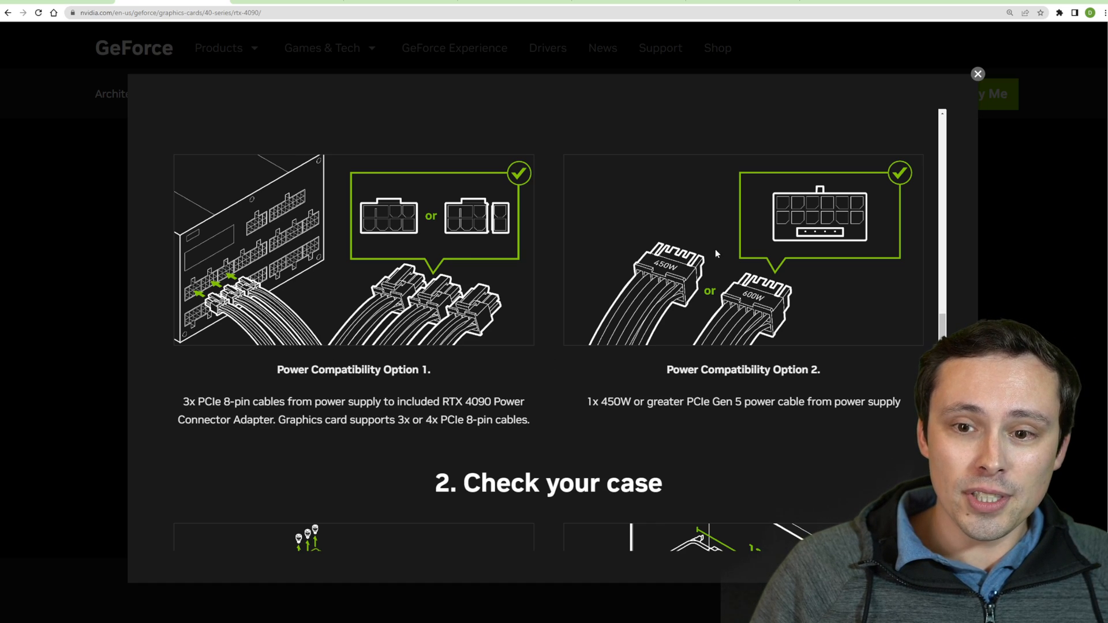
Highlight Option 2's PCIe Gen 5 cable, clear it, then highlight Option 1's three 8-pin cables into the adapter.
drag(633, 402, 896, 413)
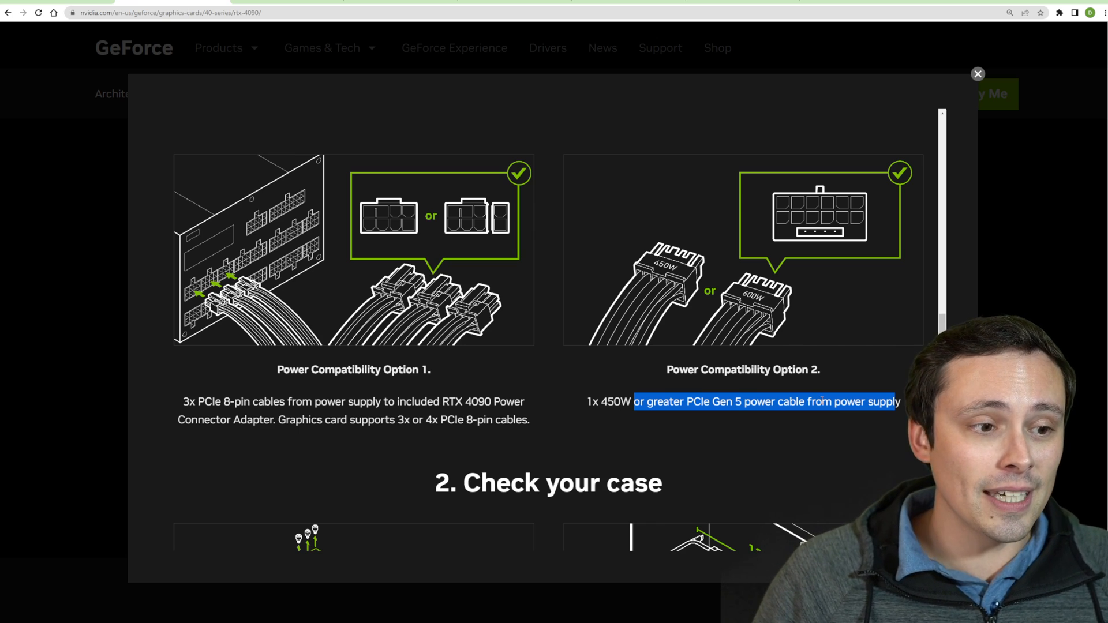
click(320, 382)
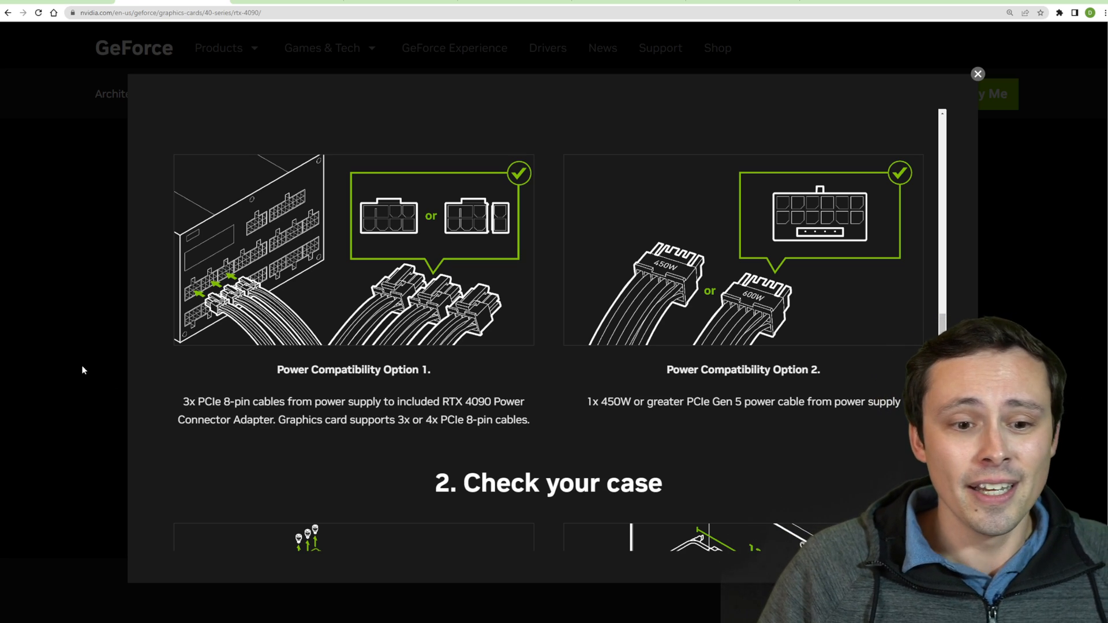
drag(183, 402, 304, 403)
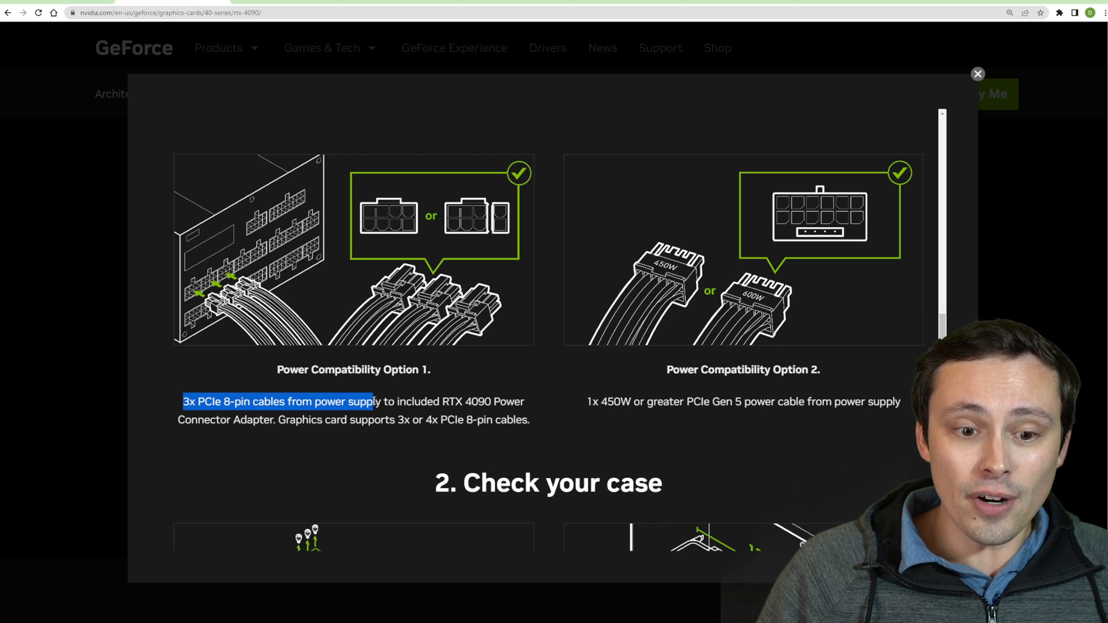
mouse_move(306, 403)
mouse_down()
mouse_move(511, 404)
mouse_move(276, 420)
mouse_up()
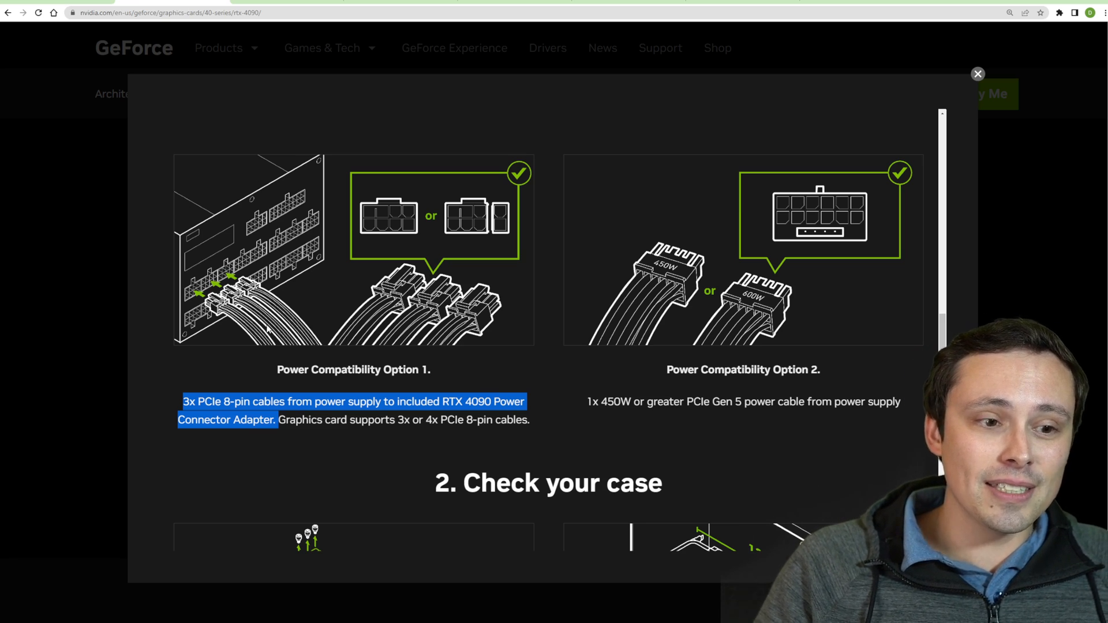
scroll(440, 319, up, 2)
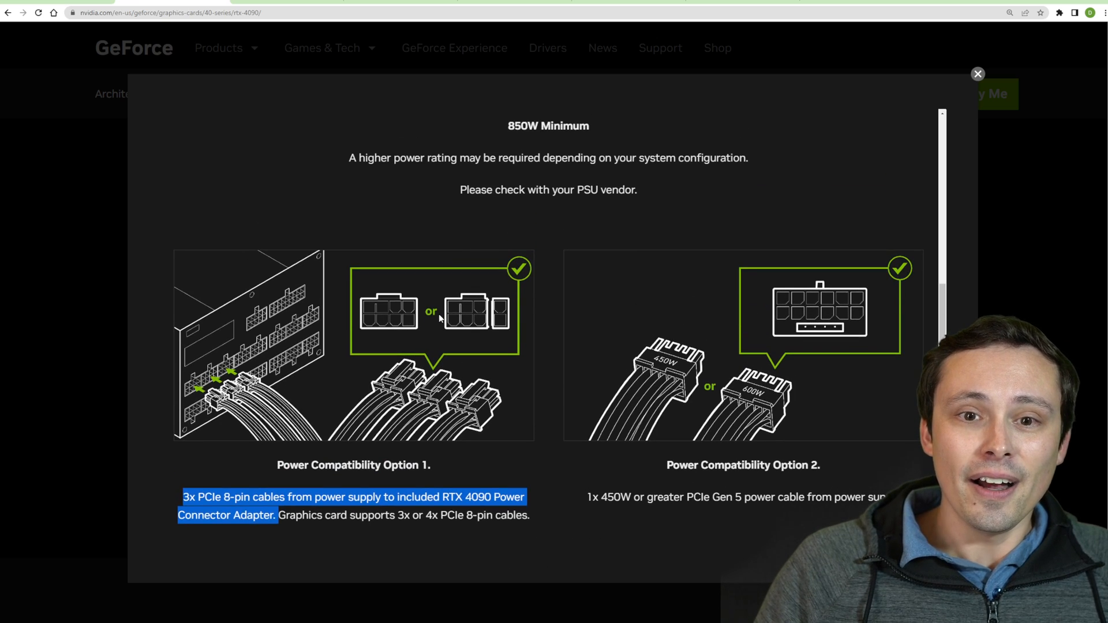
scroll(439, 317, down, 1)
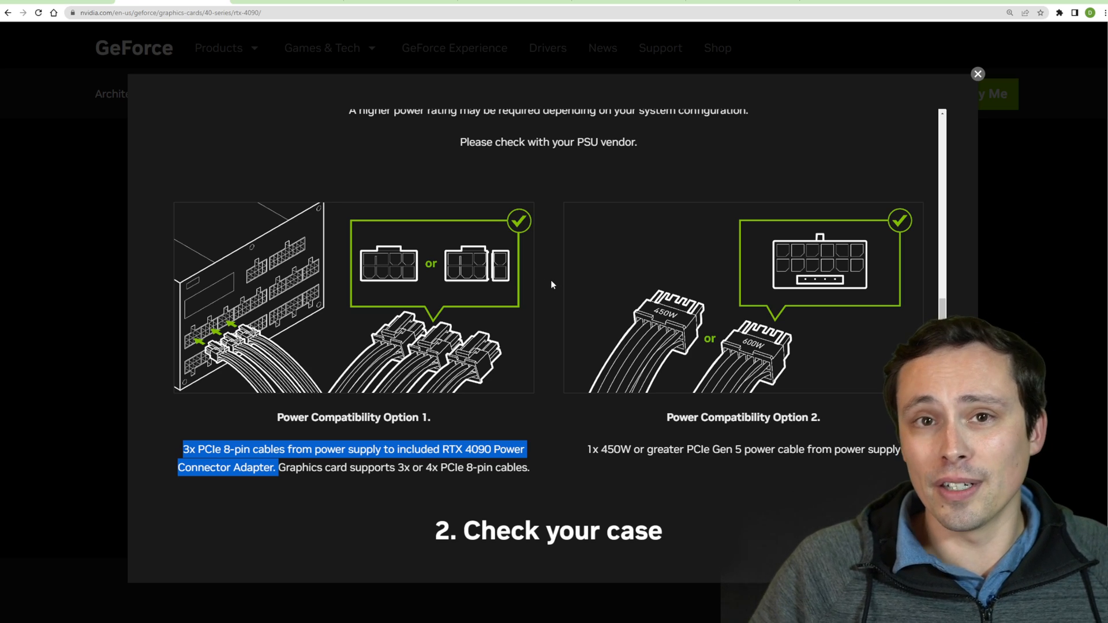
scroll(551, 284, down, 2)
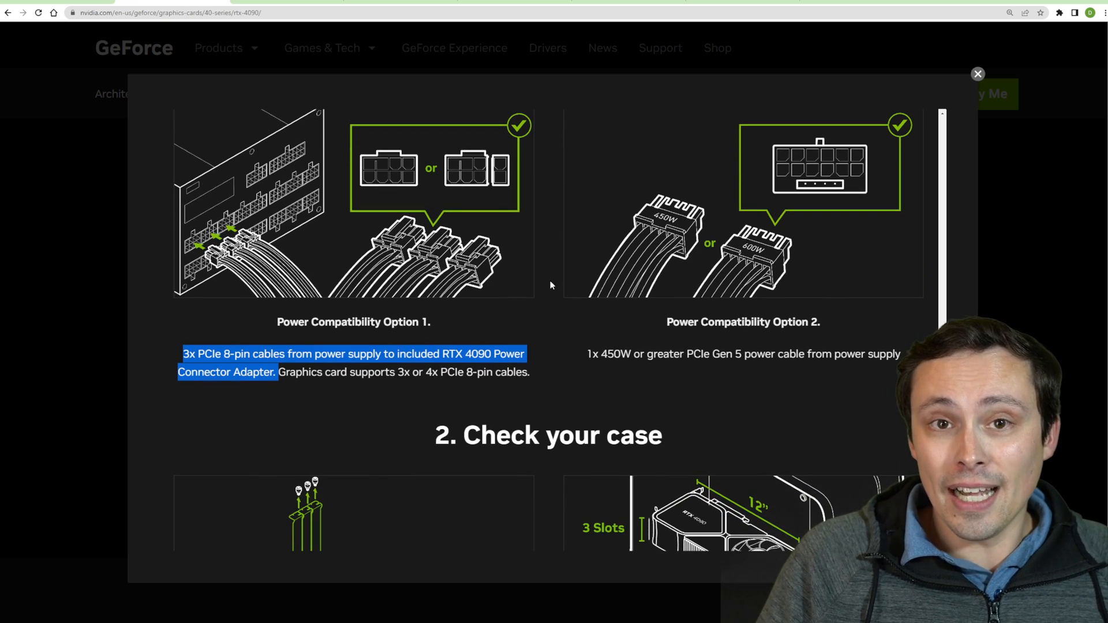
scroll(550, 283, down, 3)
scroll(722, 392, down, 1)
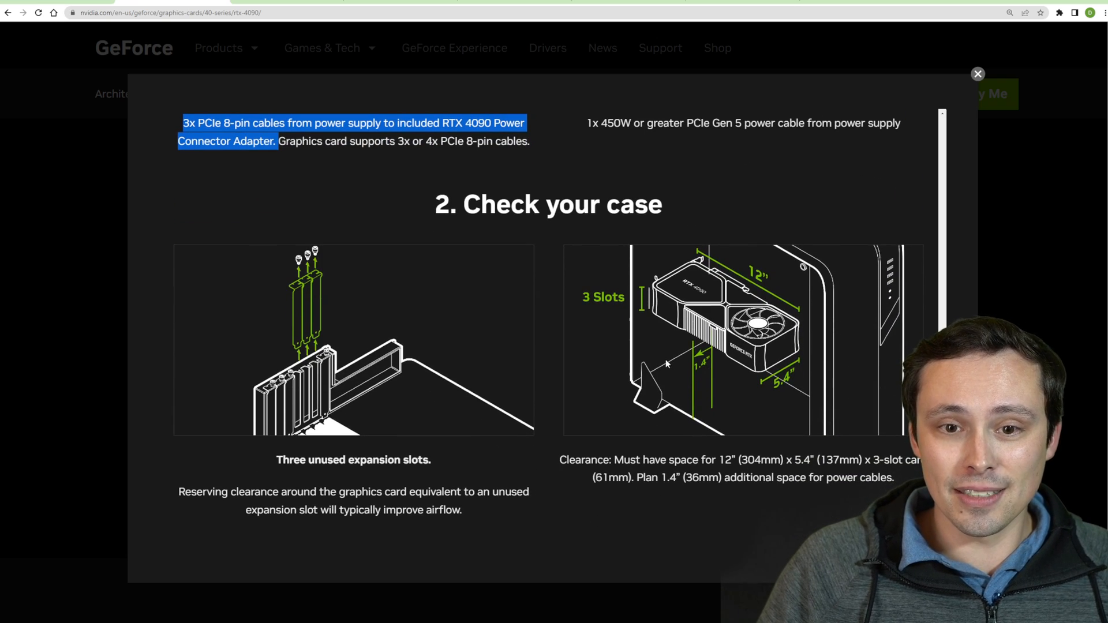
click(551, 281)
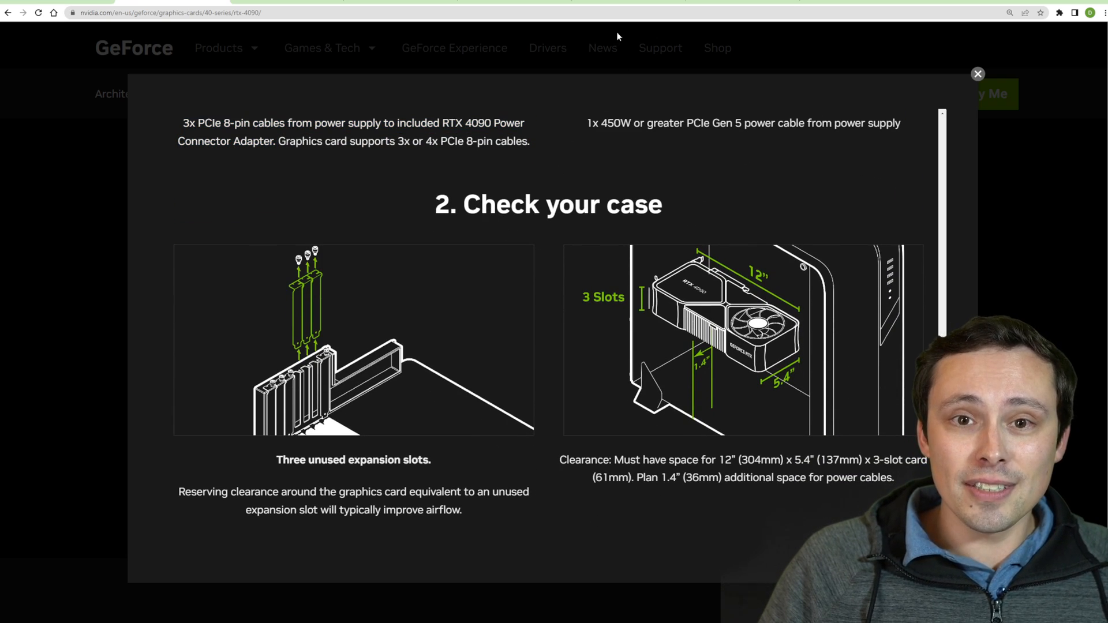
click(614, 4)
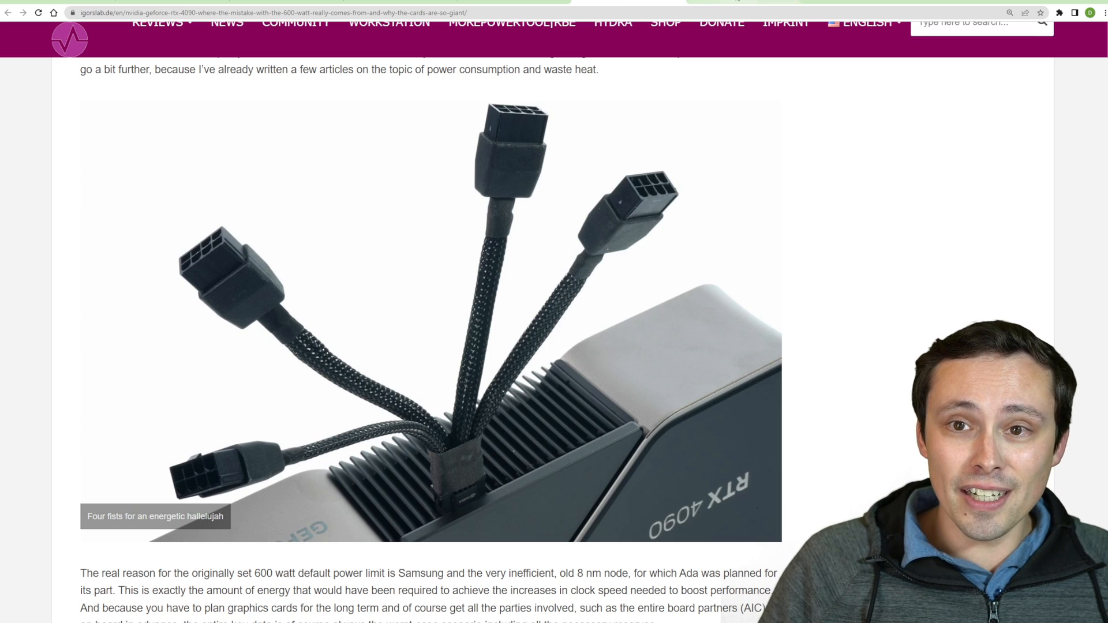
click(517, 4)
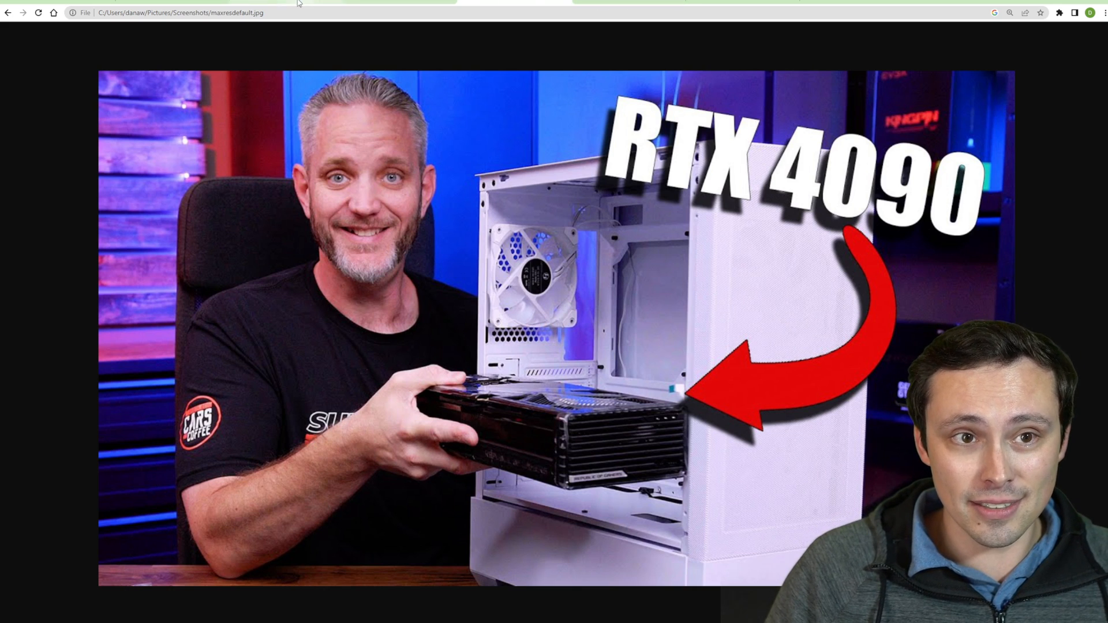
click(188, 3)
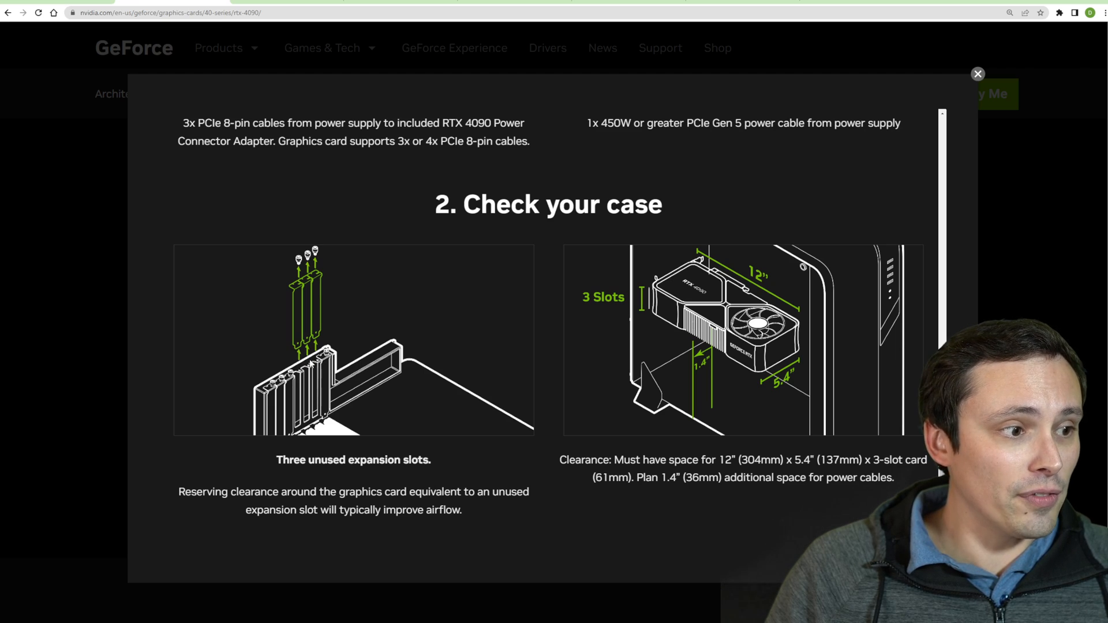
drag(269, 510, 472, 513)
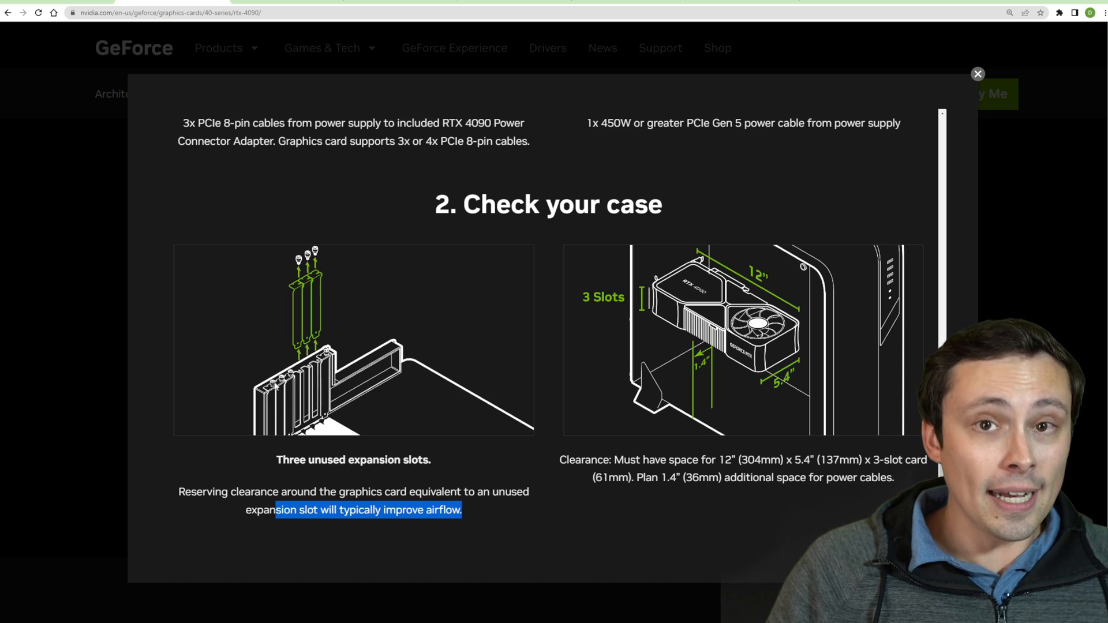
click(520, 483)
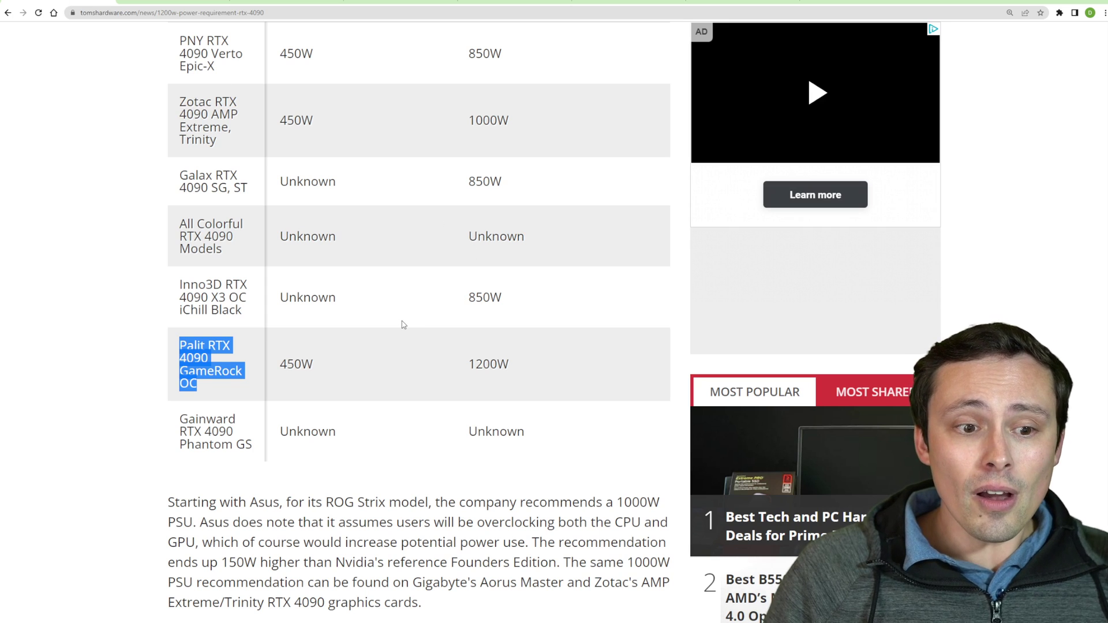
click(402, 325)
scroll(415, 348, up, 3)
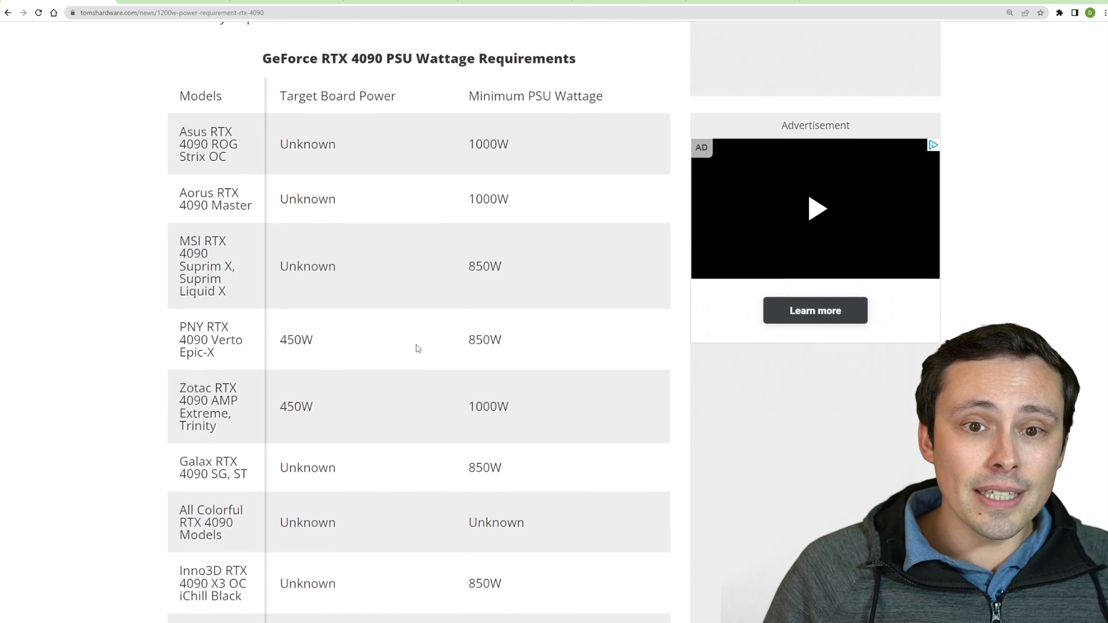
scroll(414, 348, up, 1)
scroll(414, 348, down, 1)
scroll(415, 348, down, 1)
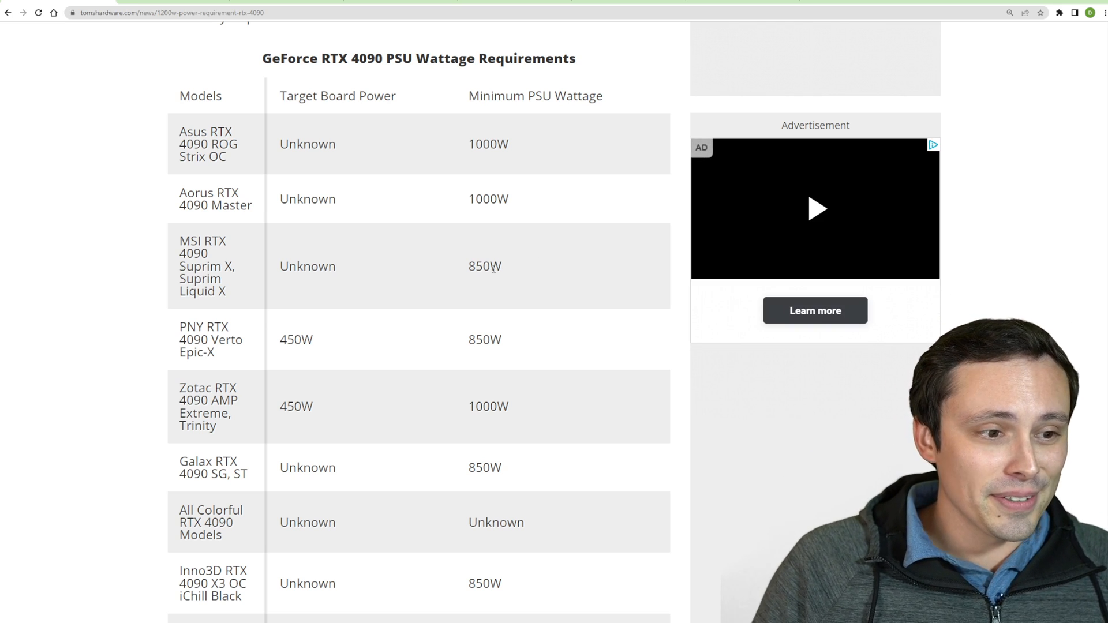
scroll(465, 273, up, 1)
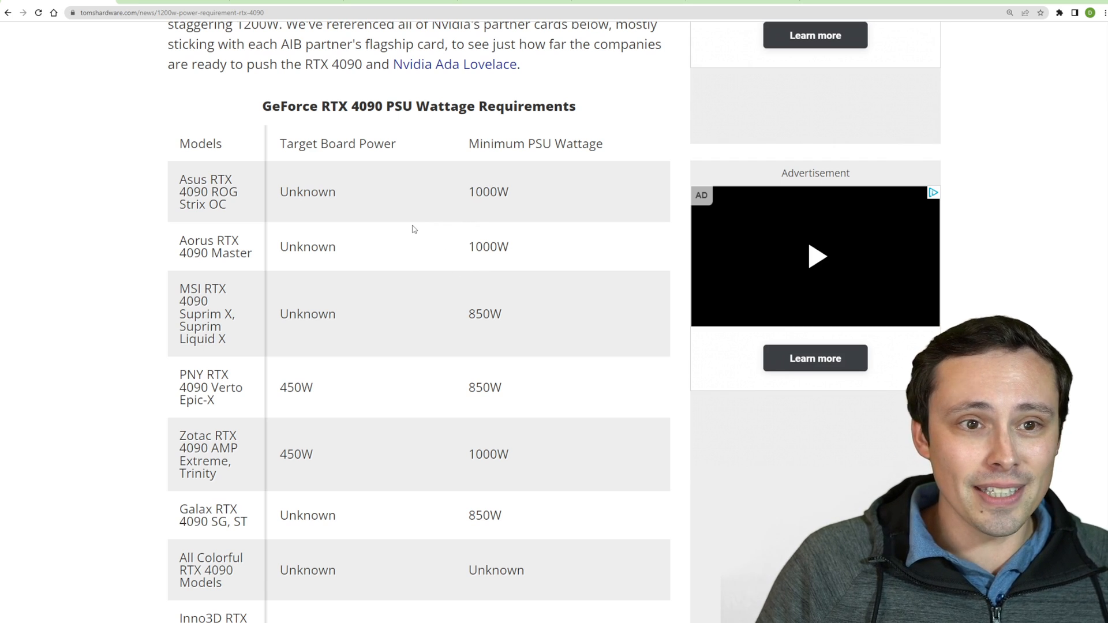
scroll(417, 227, down, 2)
scroll(424, 260, up, 1)
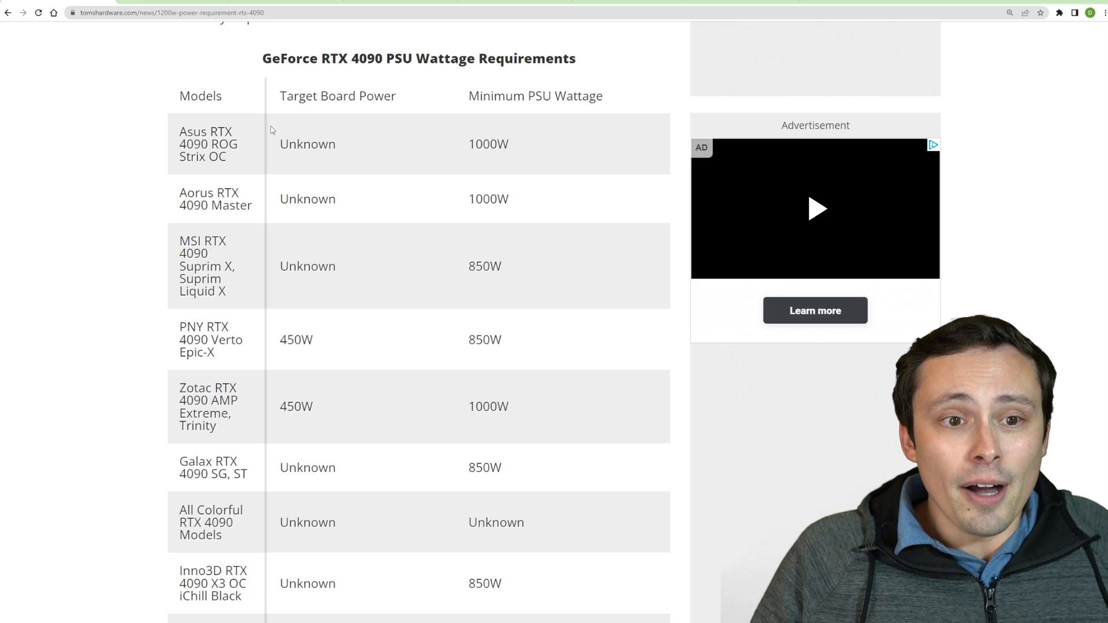
drag(178, 132, 235, 167)
click(251, 154)
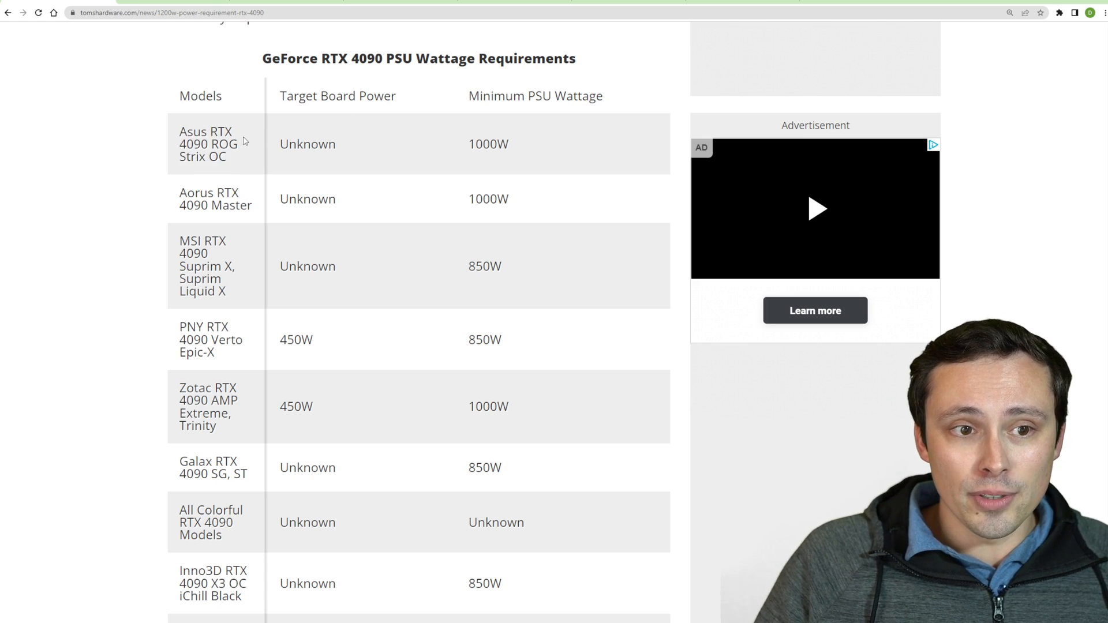
click(515, 4)
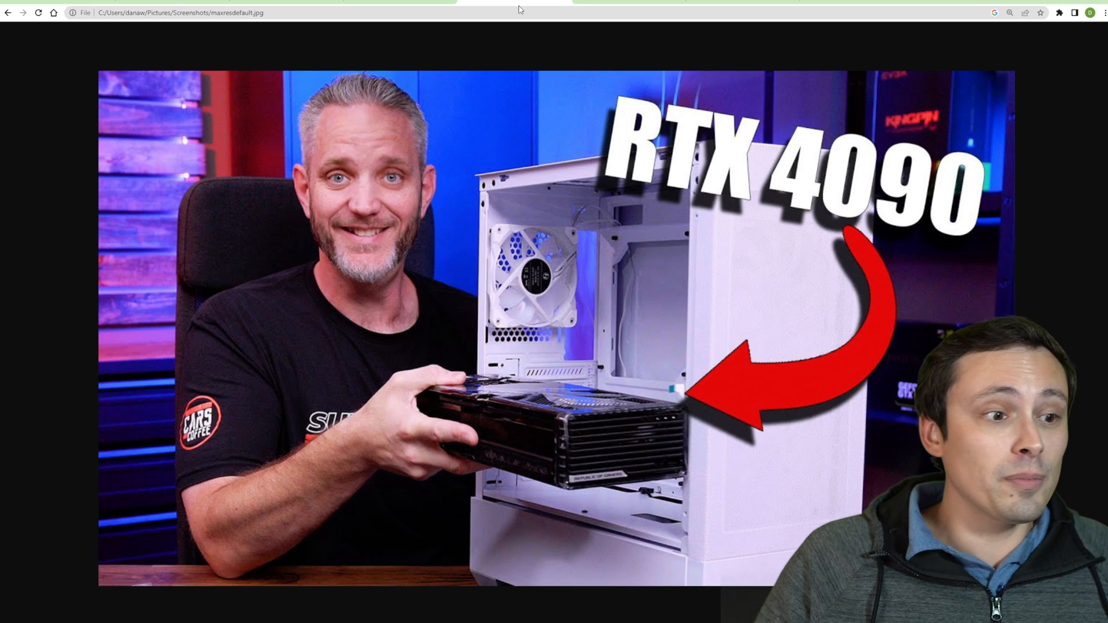
click(86, 4)
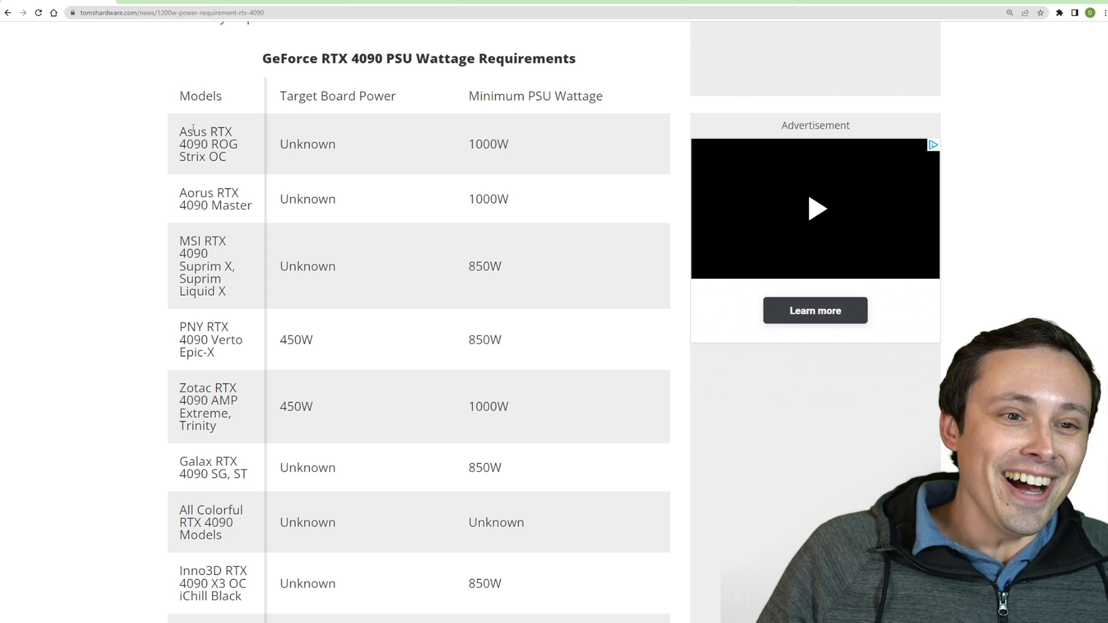
mouse_move(180, 131)
mouse_down()
mouse_move(235, 149)
mouse_move(229, 163)
mouse_move(333, 144)
mouse_up()
click(401, 152)
drag(467, 144, 513, 146)
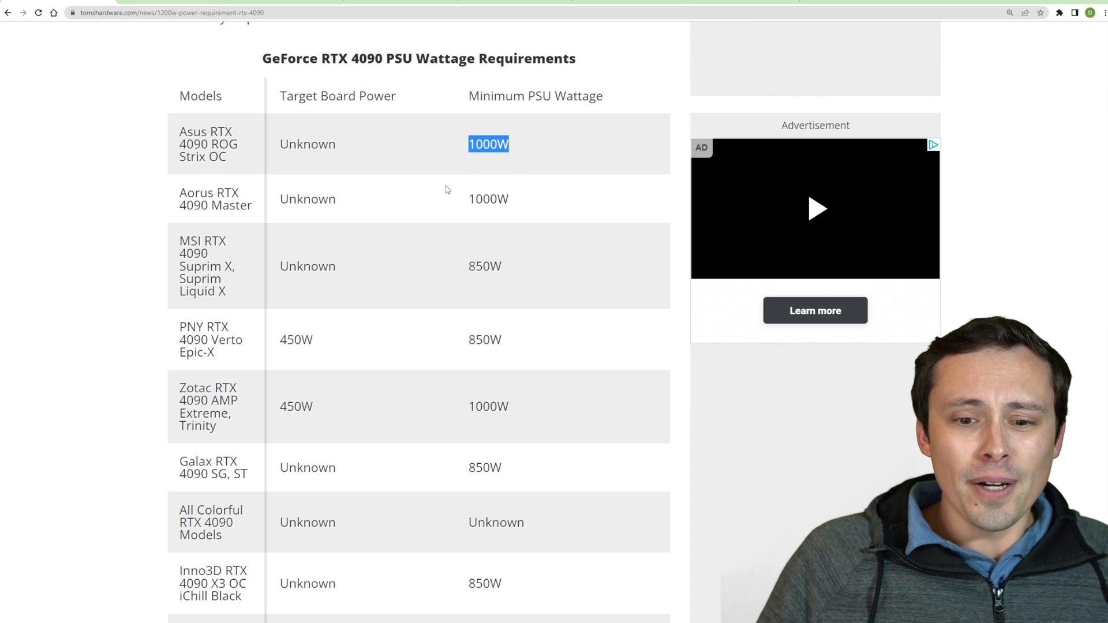
scroll(433, 165, down, 2)
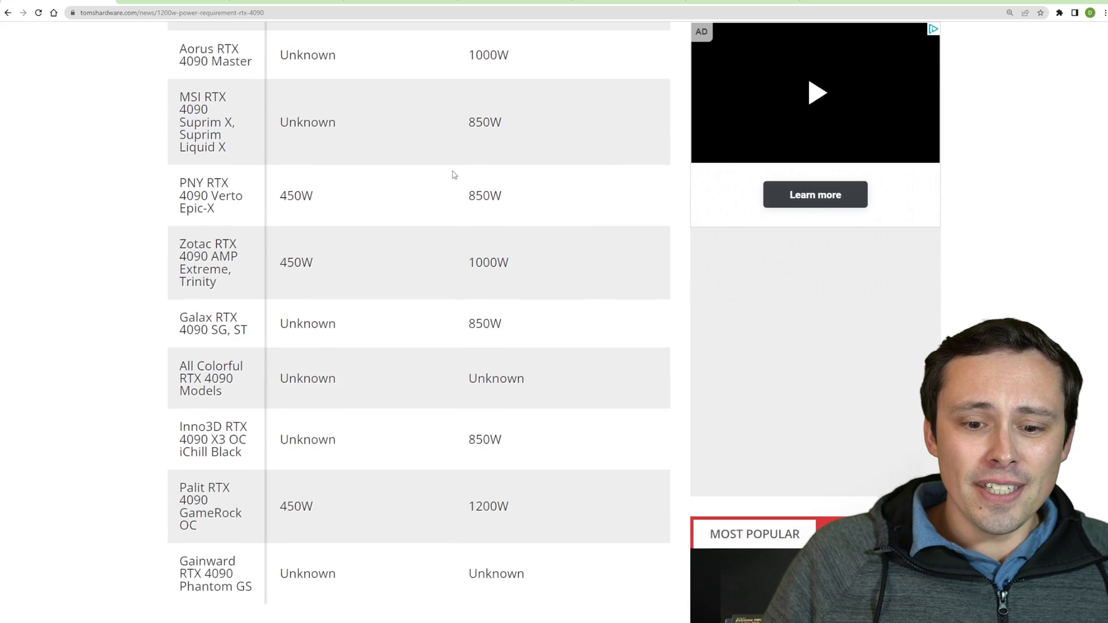
scroll(453, 175, down, 2)
drag(180, 303, 238, 340)
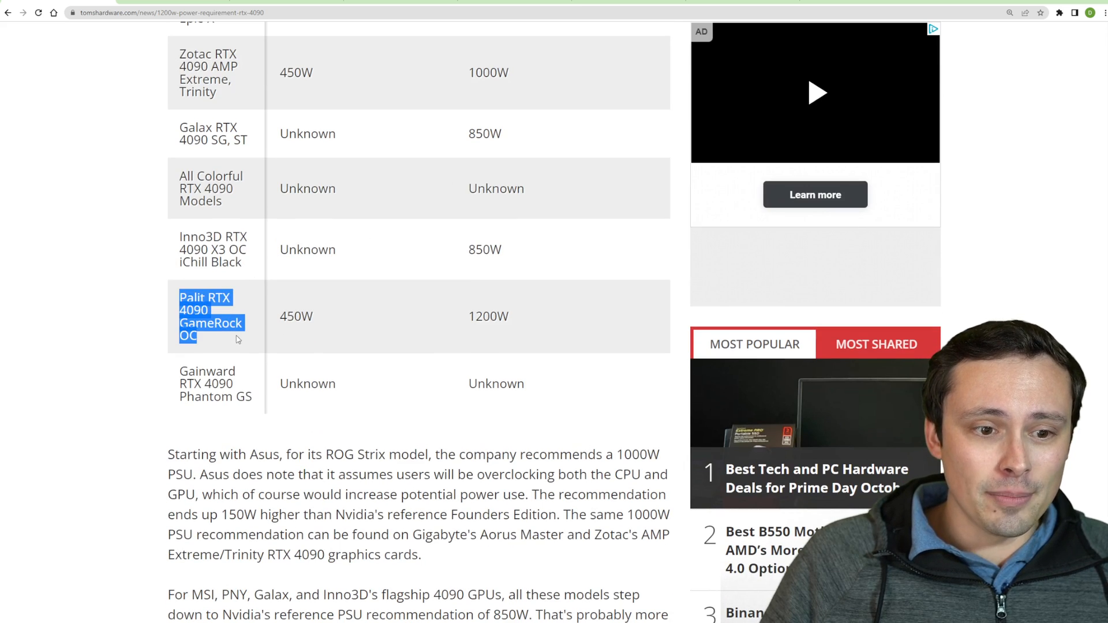
drag(463, 317, 520, 322)
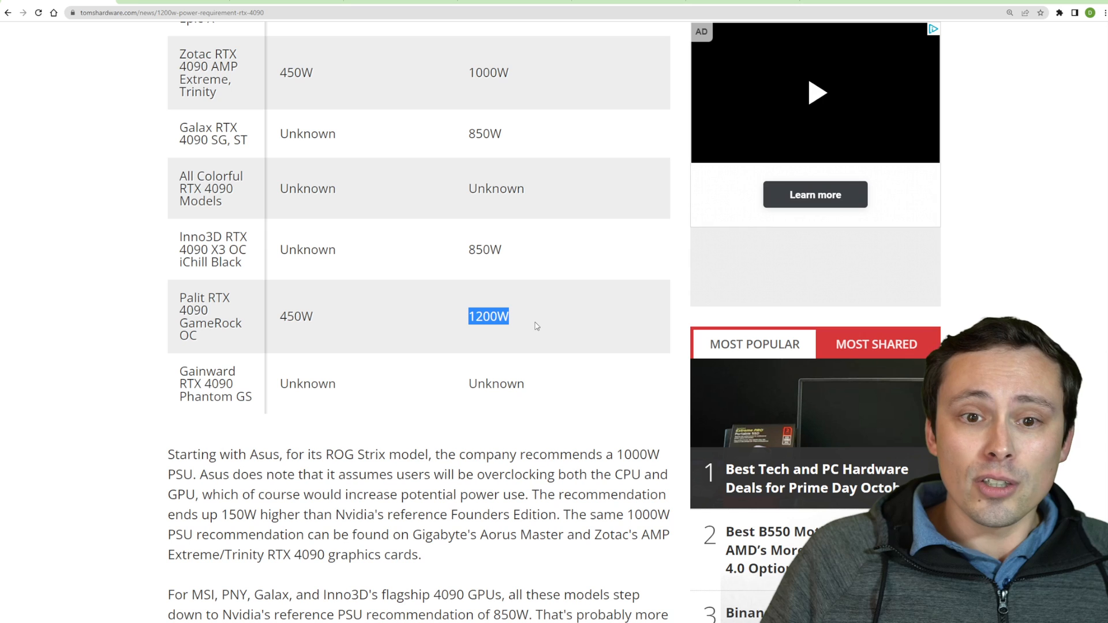
scroll(519, 323, up, 4)
scroll(511, 315, up, 1)
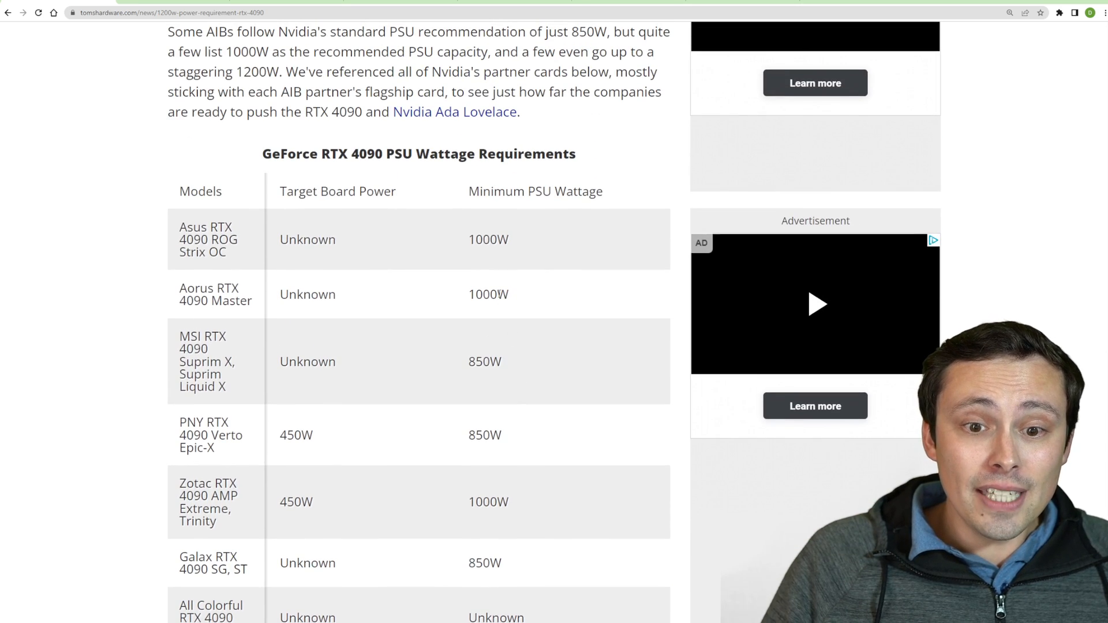
scroll(509, 314, down, 1)
drag(470, 200, 517, 205)
click(528, 222)
mouse_move(468, 260)
mouse_down()
mouse_move(511, 267)
mouse_move(514, 249)
mouse_up()
scroll(515, 269, down, 1)
scroll(514, 251, down, 1)
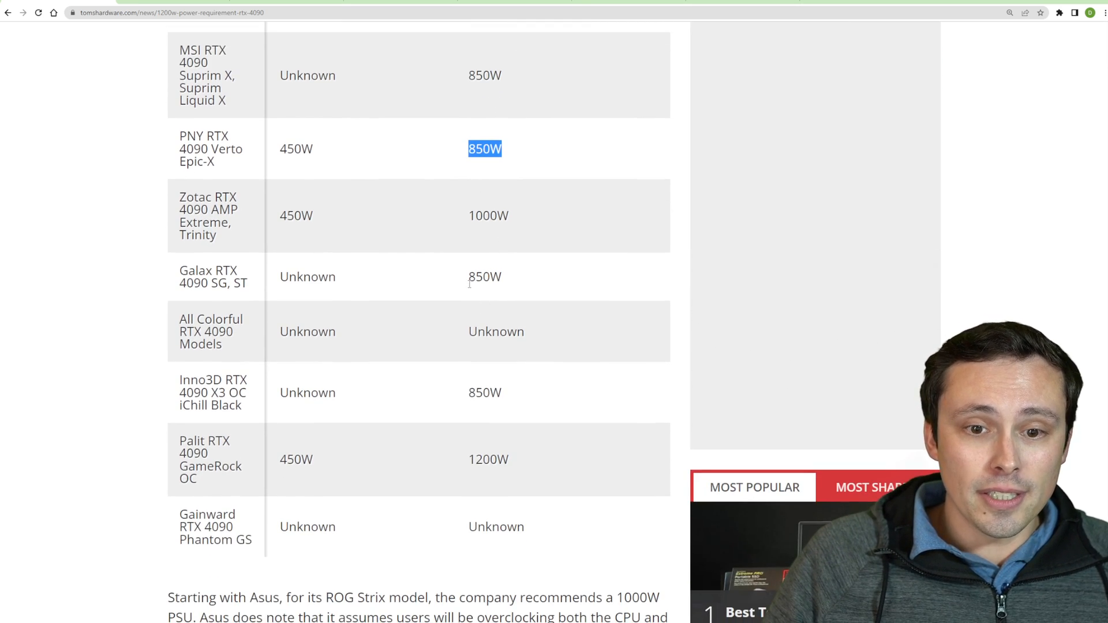
drag(468, 277, 520, 297)
drag(466, 393, 522, 392)
click(528, 374)
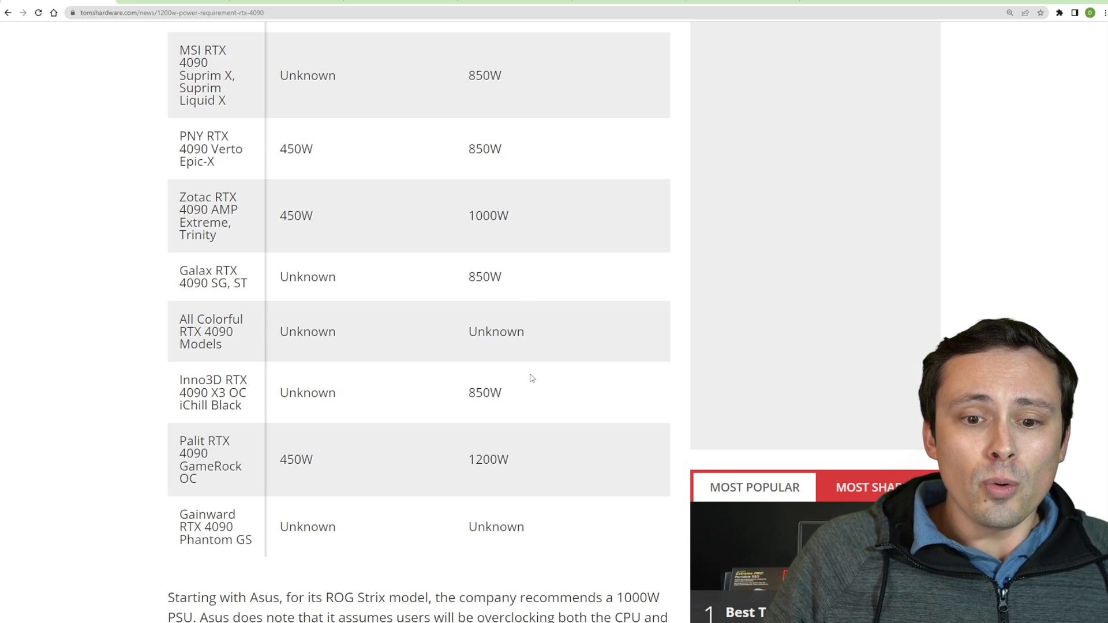
scroll(520, 364, up, 2)
scroll(511, 337, up, 1)
scroll(511, 335, down, 1)
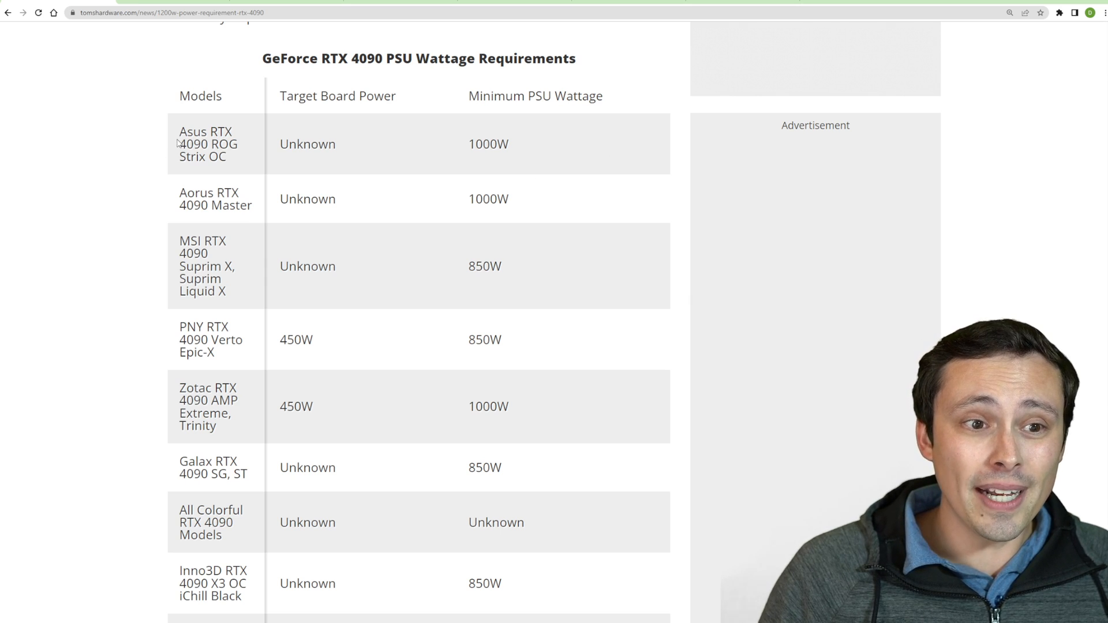
mouse_move(178, 143)
mouse_down()
mouse_move(234, 144)
mouse_move(229, 163)
mouse_up()
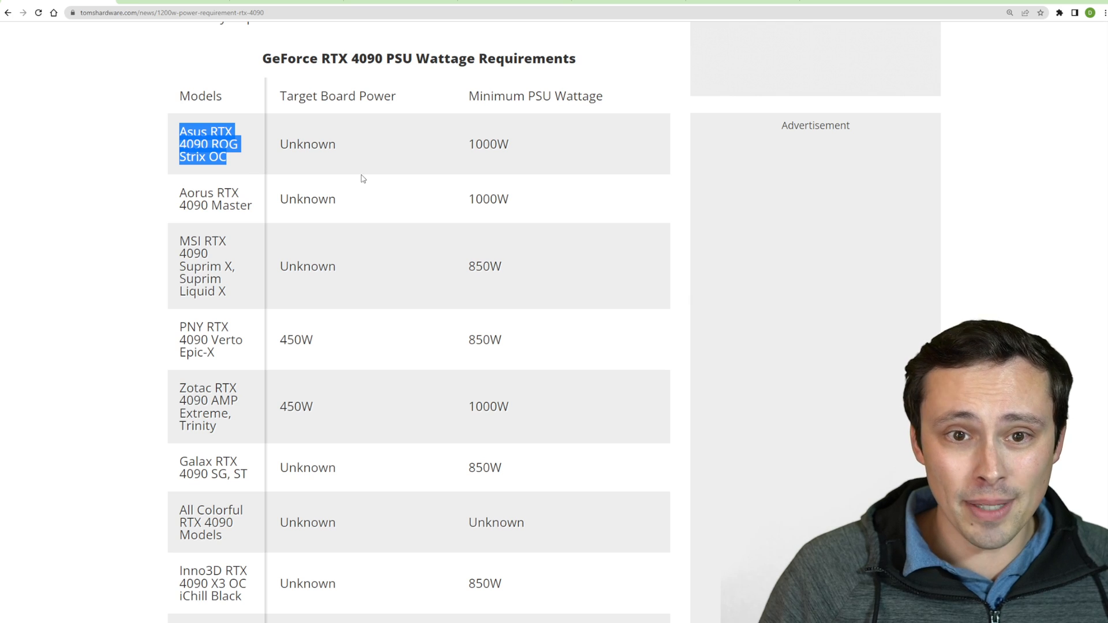
click(460, 146)
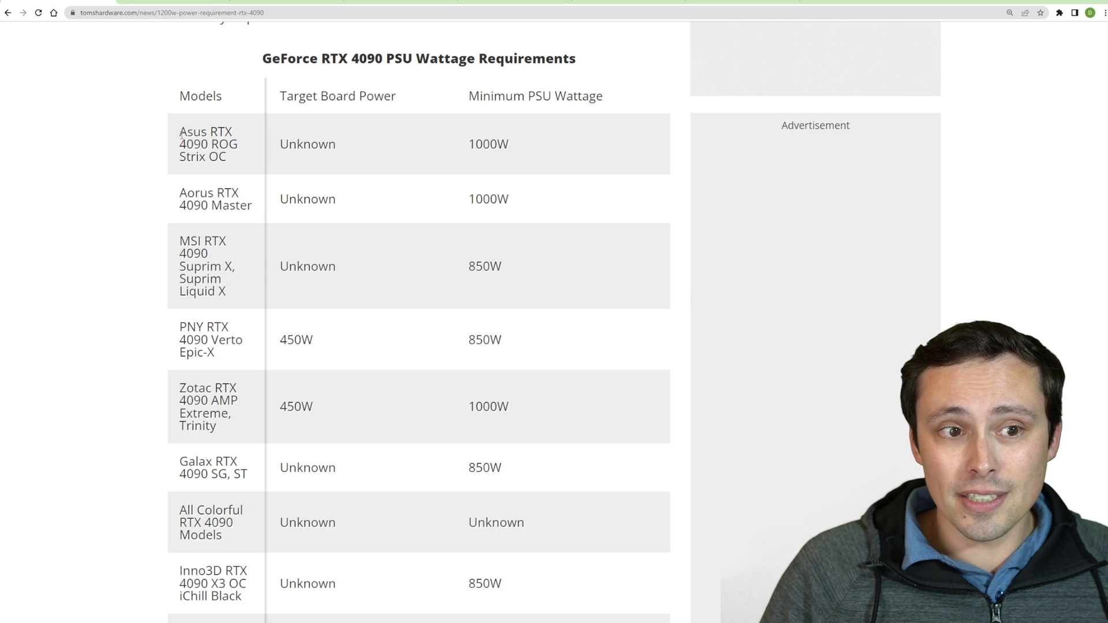
drag(179, 129, 235, 163)
click(407, 155)
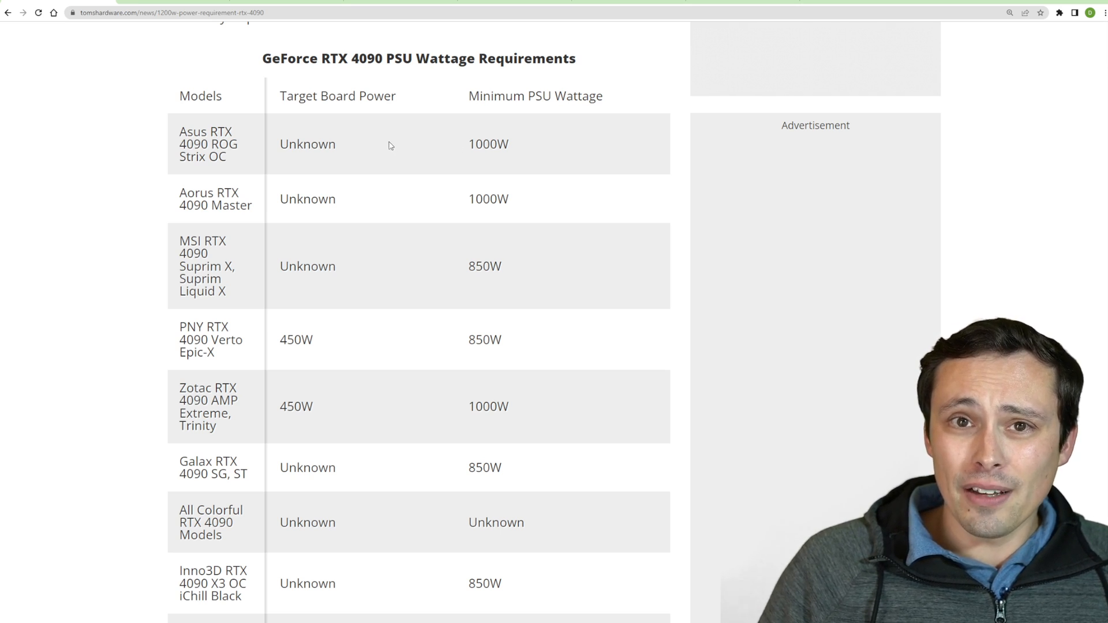
drag(180, 128, 230, 163)
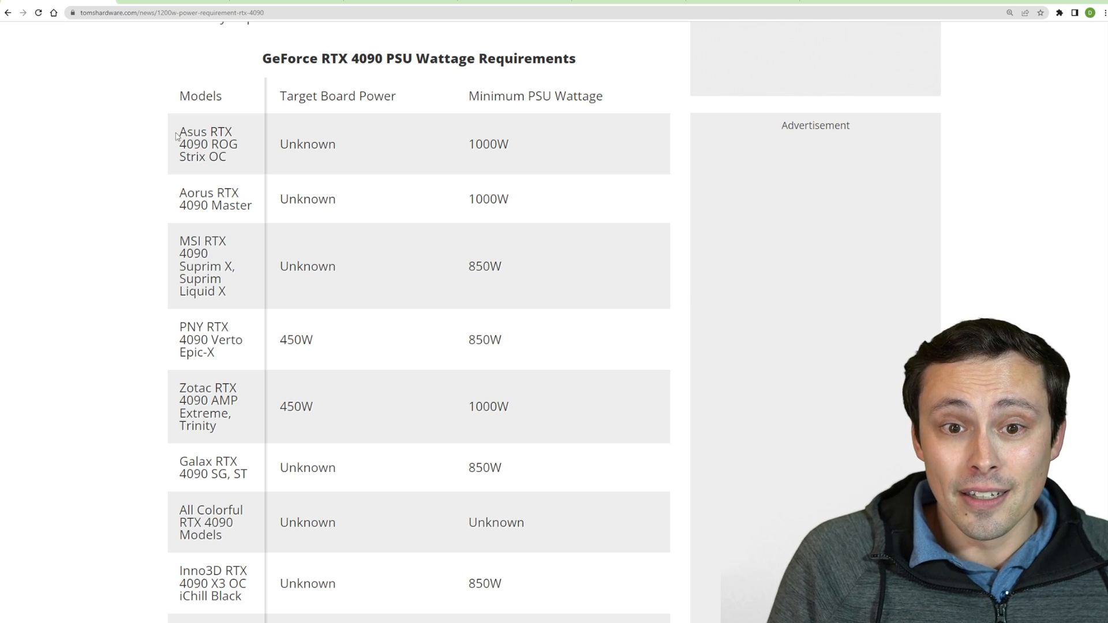
scroll(349, 181, down, 1)
scroll(349, 181, down, 1)
drag(179, 83, 230, 109)
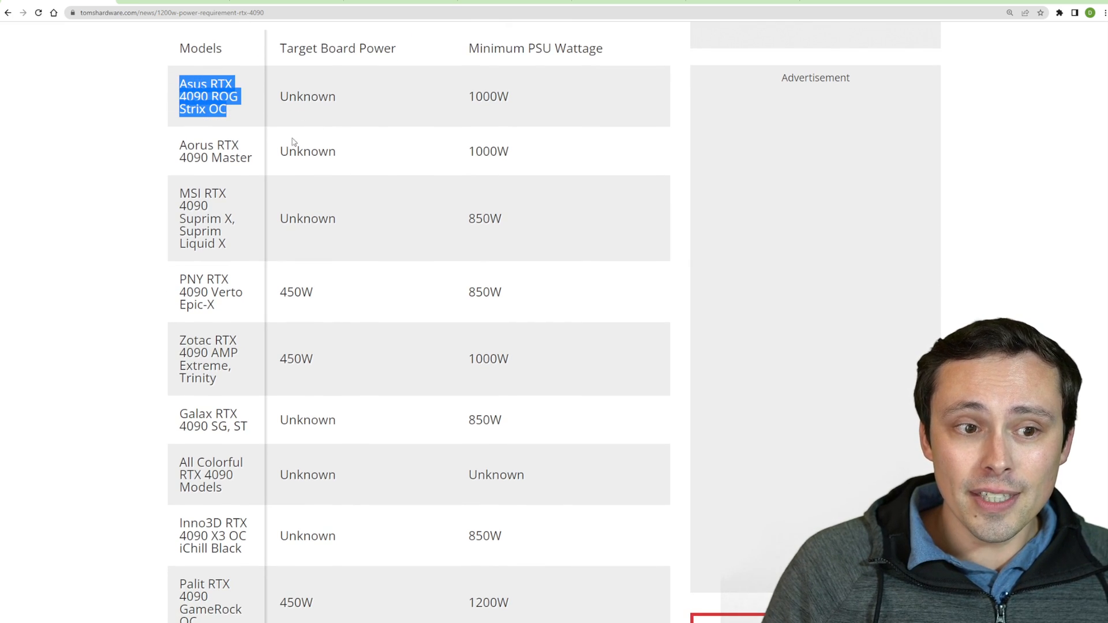
scroll(338, 182, down, 6)
mouse_move(248, 215)
mouse_down()
mouse_move(368, 233)
mouse_move(663, 217)
mouse_up()
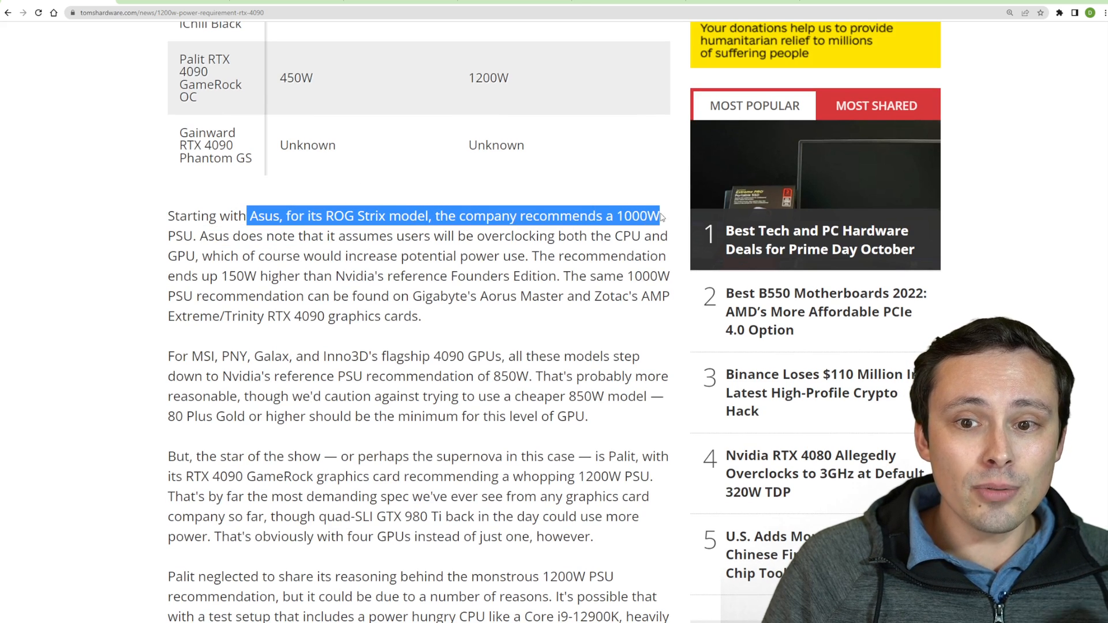
Highlight the Asus 1000W PSU recommendation sentence and its note about overclocking CPU and GPU.
mouse_move(663, 216)
mouse_down()
mouse_move(198, 236)
mouse_move(603, 235)
mouse_up()
click(270, 238)
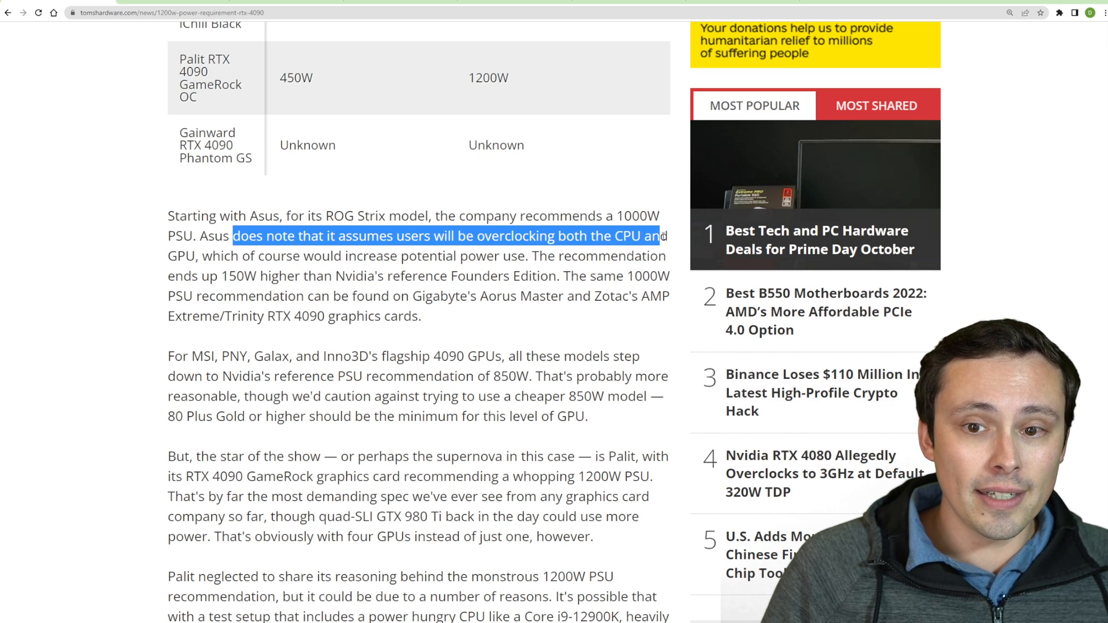
drag(604, 235, 204, 257)
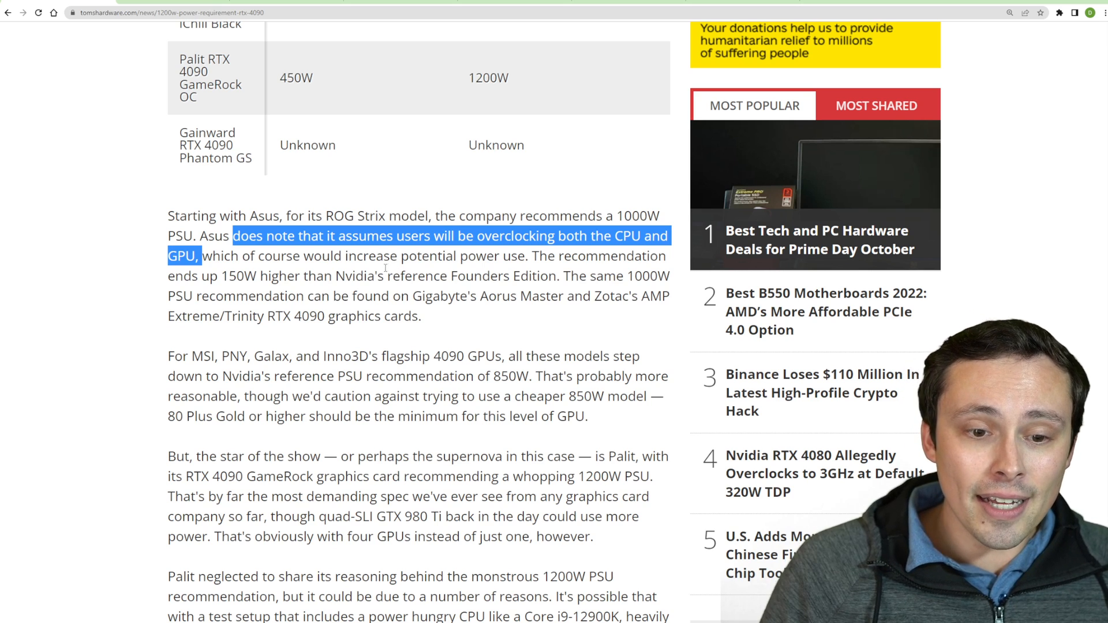
scroll(382, 264, up, 1)
scroll(382, 265, up, 1)
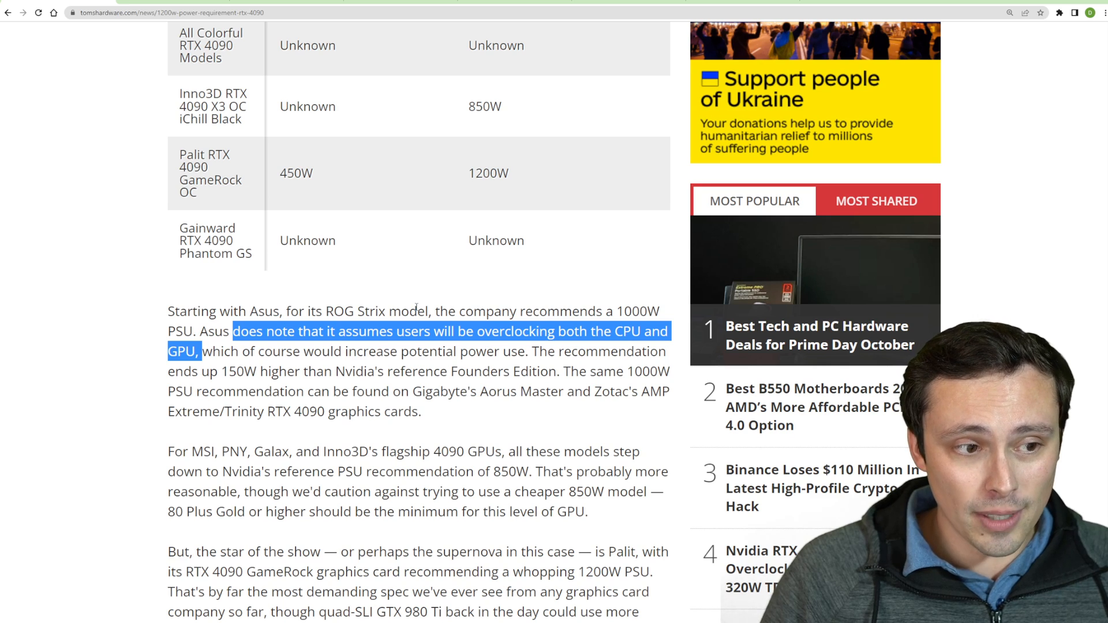
scroll(392, 338, up, 1)
scroll(390, 343, up, 2)
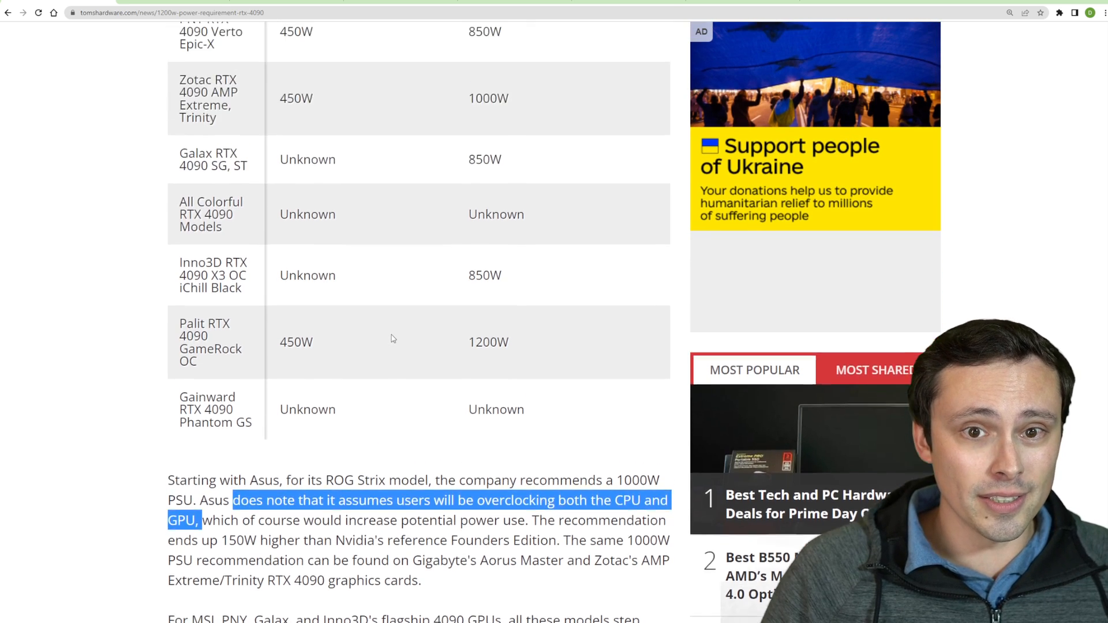
scroll(386, 347, up, 3)
scroll(384, 351, up, 2)
scroll(376, 340, up, 1)
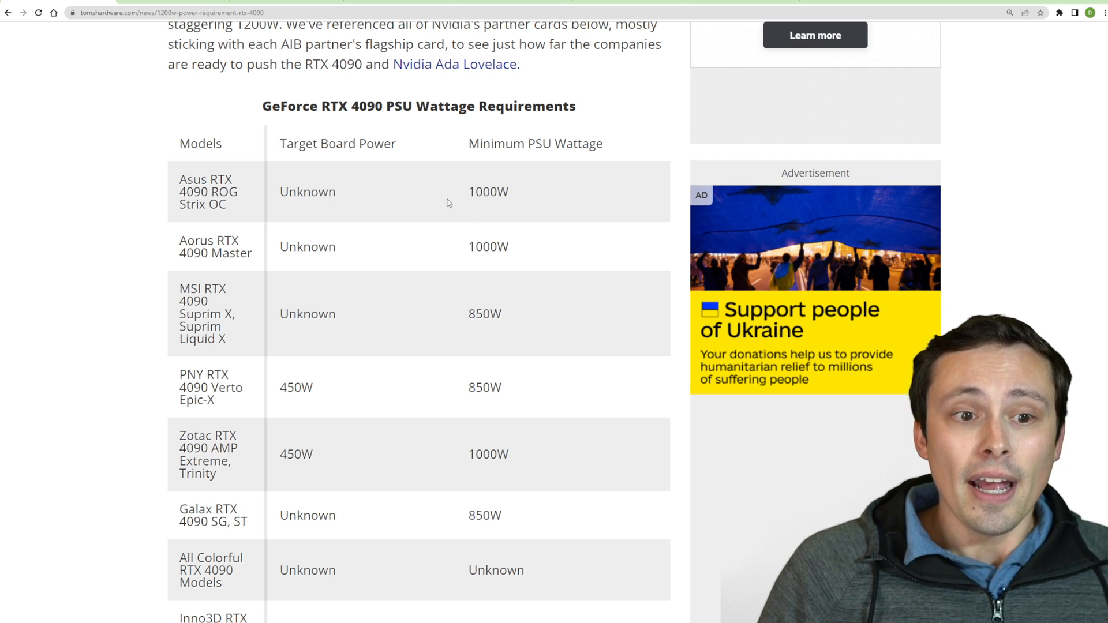
In the table, mark the Asus ROG Strix OC model, MSI's 850W, Asus's 1000W and Palit's 1200W values.
drag(179, 179, 228, 210)
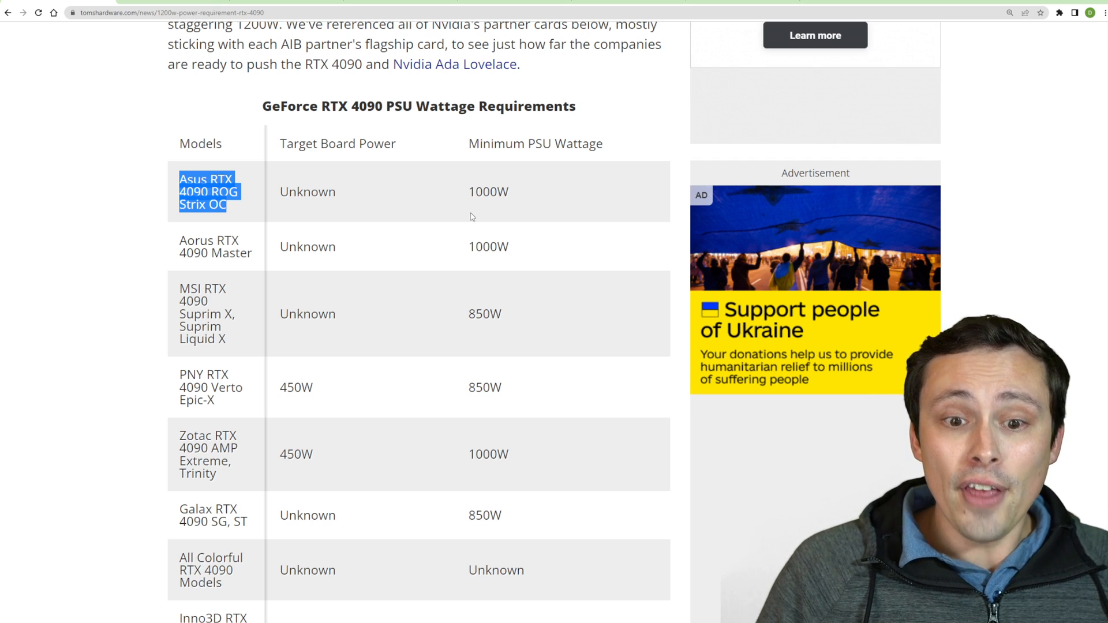
drag(461, 314, 505, 314)
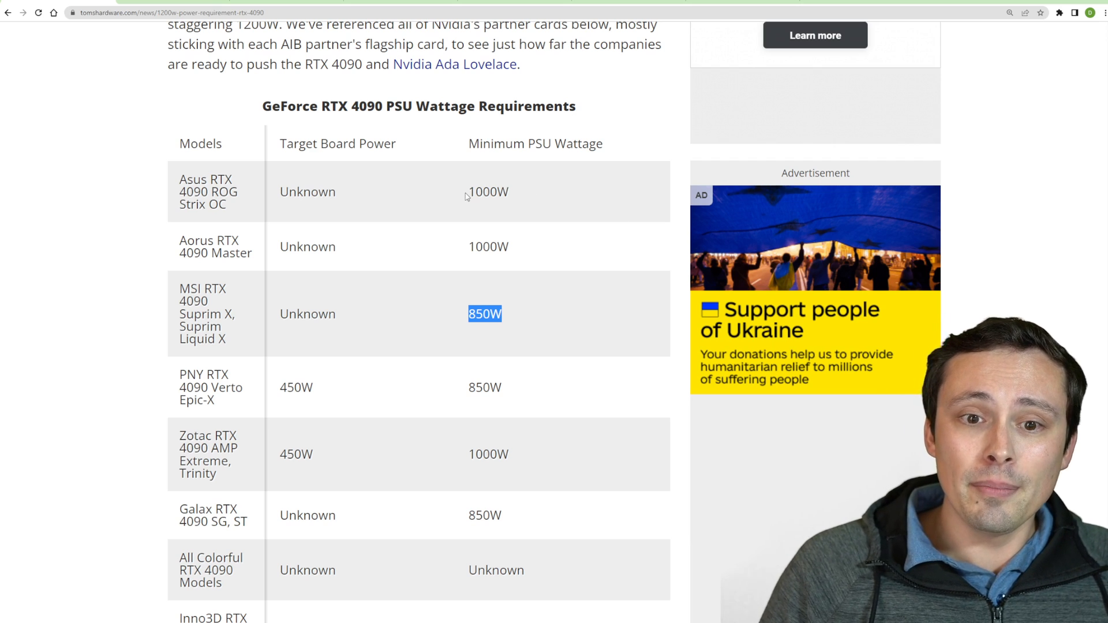
drag(468, 193, 511, 195)
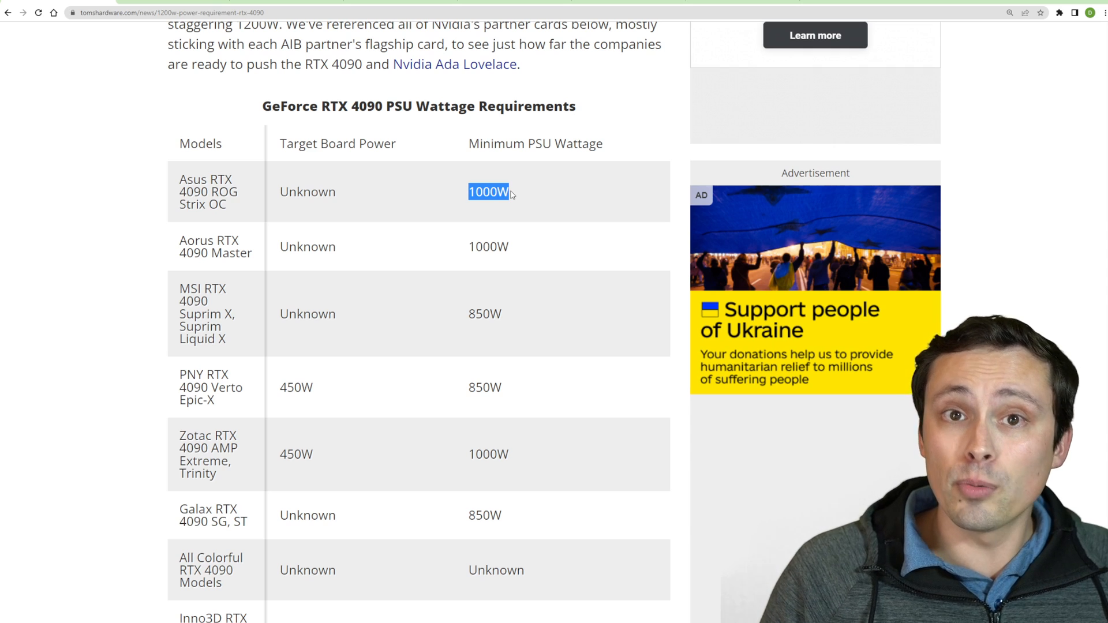
scroll(562, 312, down, 1)
click(517, 299)
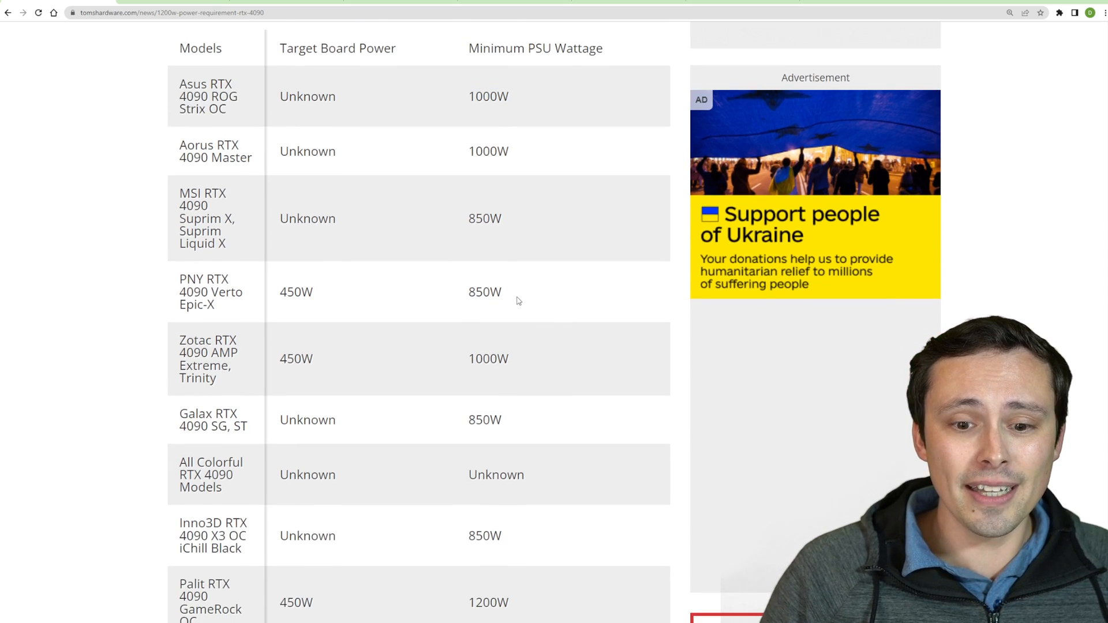
scroll(510, 303, down, 3)
scroll(485, 316, down, 1)
drag(466, 270, 522, 271)
scroll(519, 271, up, 1)
scroll(511, 272, up, 1)
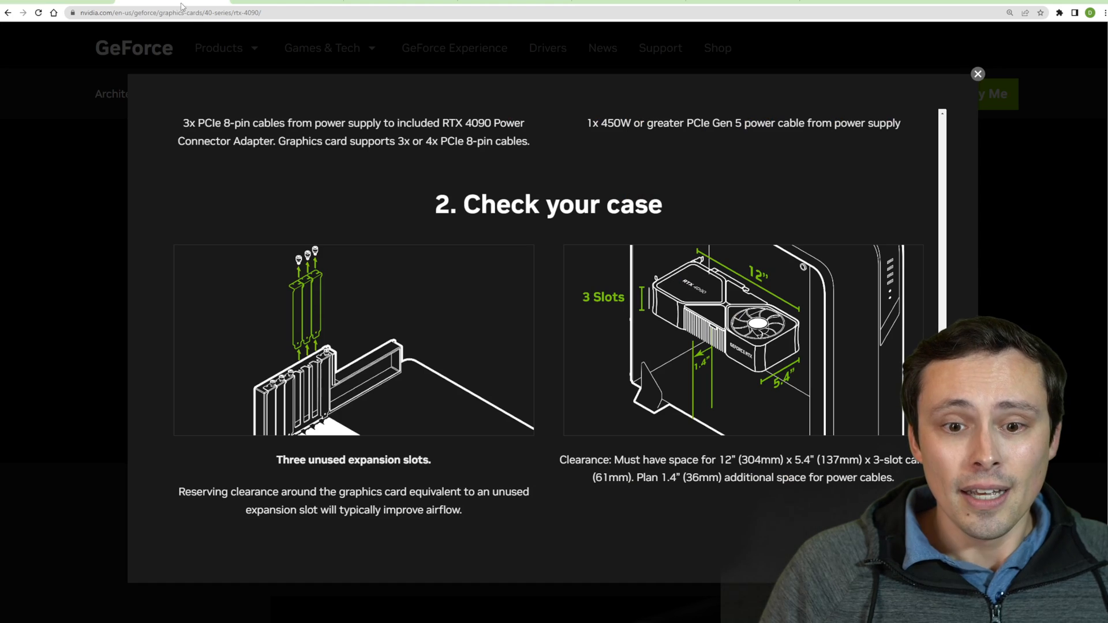
scroll(420, 221, up, 1)
scroll(415, 234, up, 5)
scroll(414, 239, up, 2)
scroll(413, 233, down, 1)
scroll(408, 221, up, 1)
scroll(401, 229, down, 1)
scroll(398, 234, down, 2)
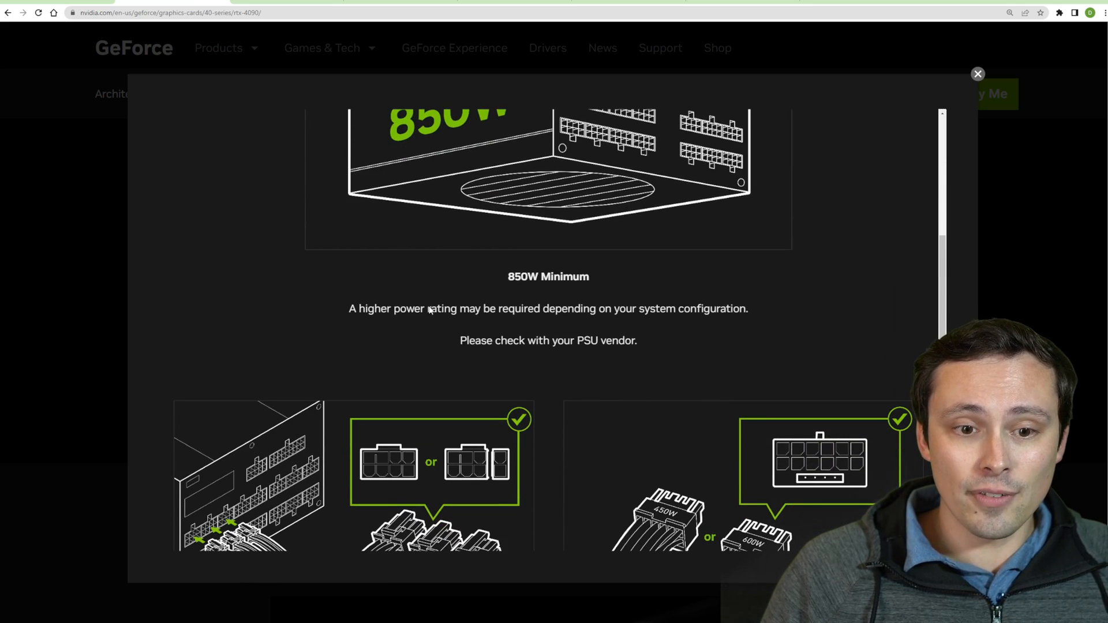
Re-highlight NVIDIA's note that higher power may be required, then clear the highlight.
drag(356, 309, 752, 310)
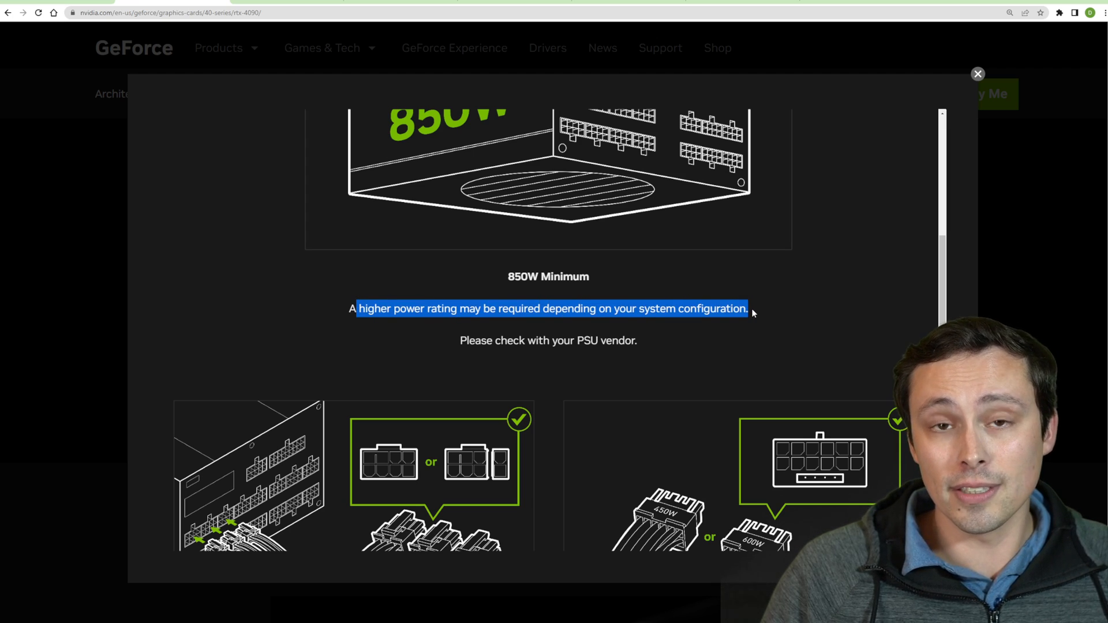
scroll(381, 208, up, 3)
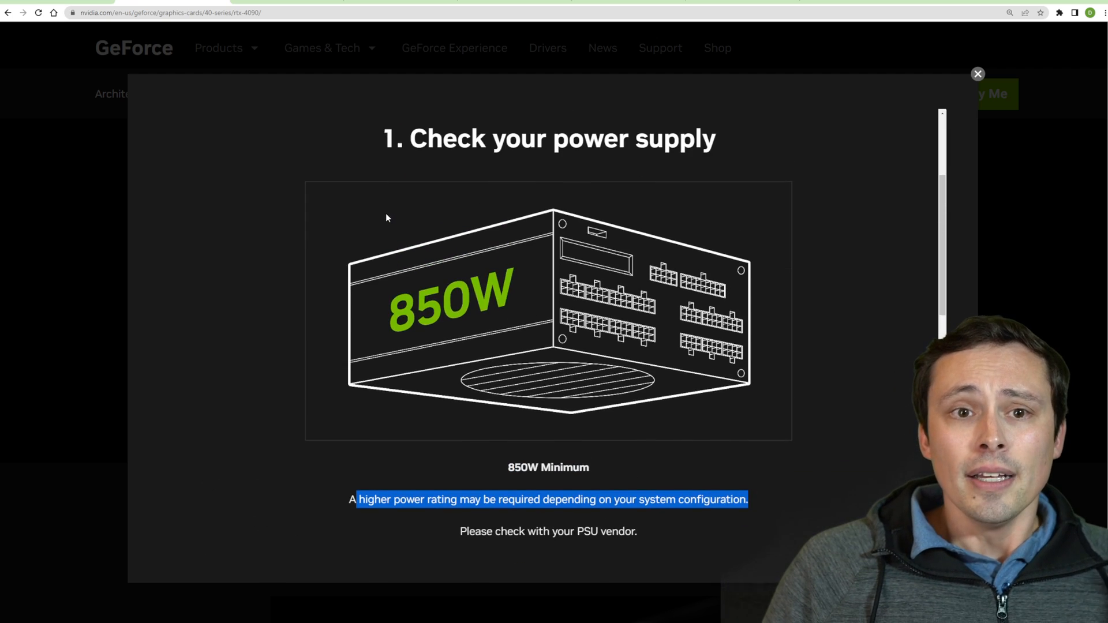
scroll(390, 218, down, 2)
scroll(391, 219, down, 5)
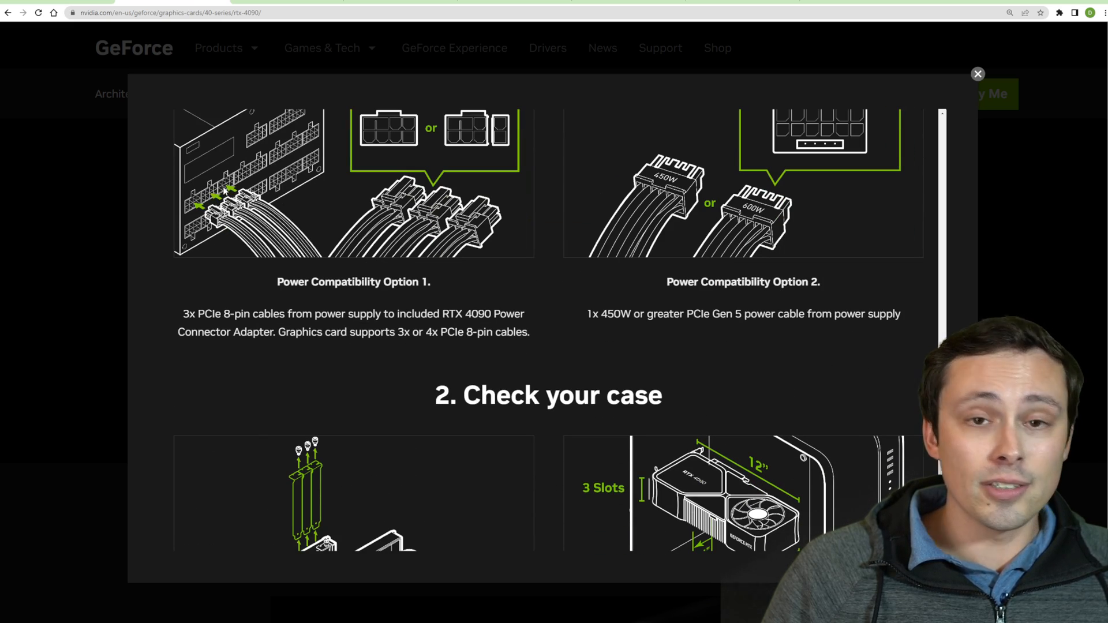
scroll(234, 200, up, 2)
scroll(292, 233, up, 4)
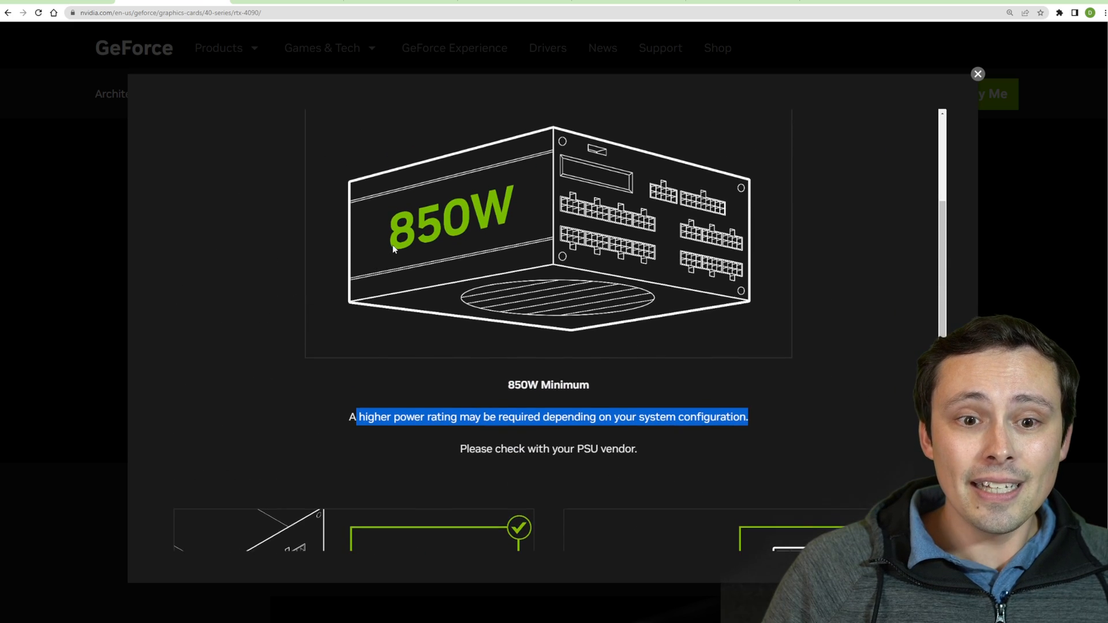
scroll(389, 277, up, 1)
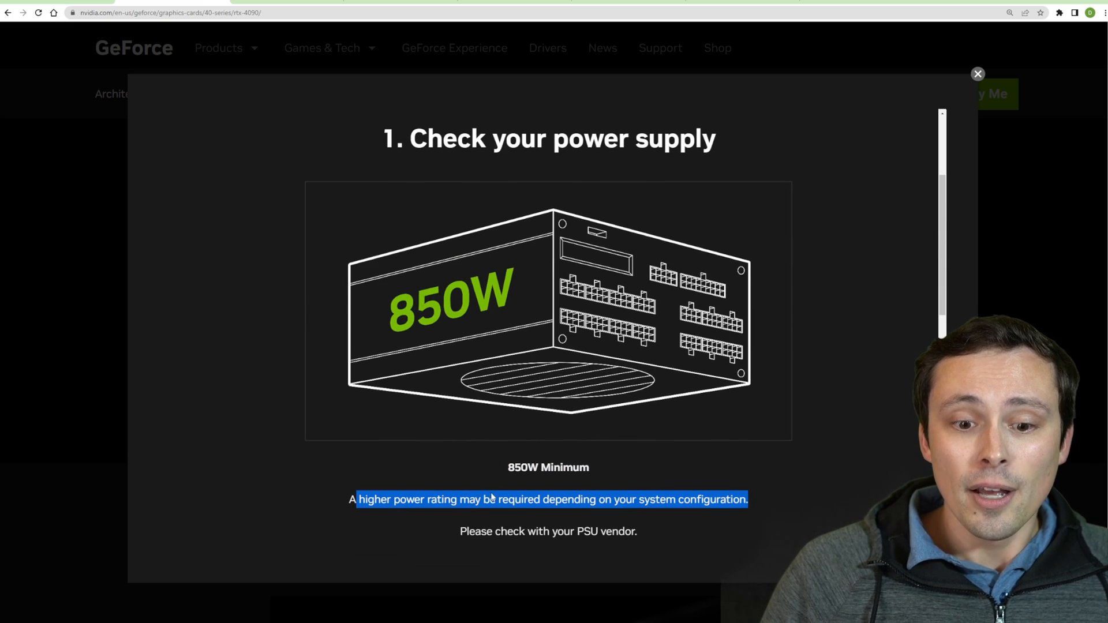
click(480, 457)
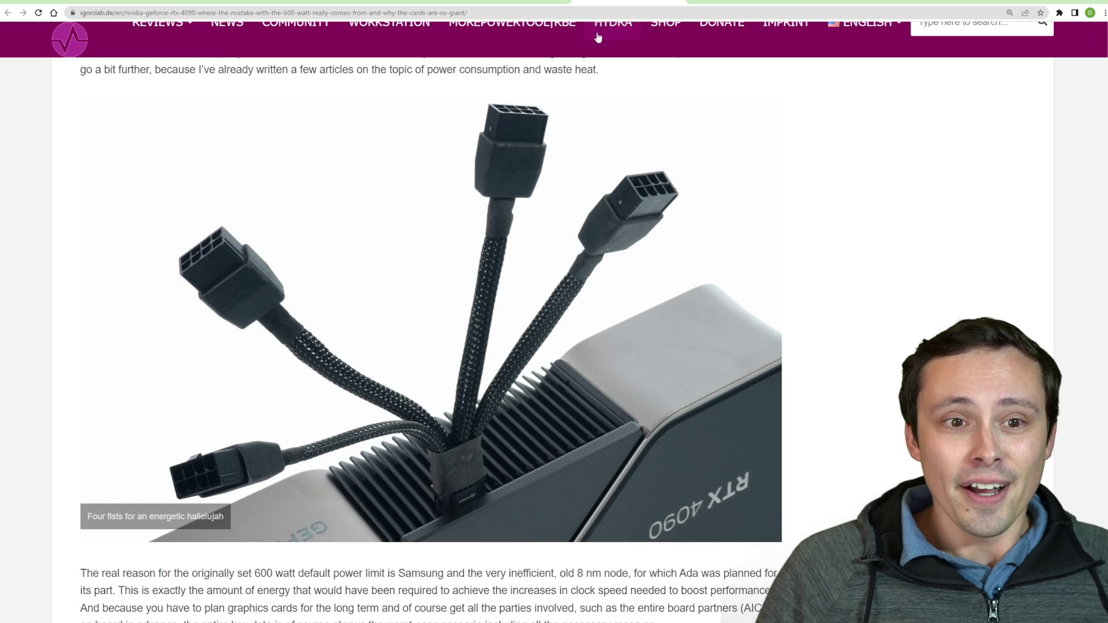
scroll(575, 346, up, 3)
scroll(575, 207, up, 2)
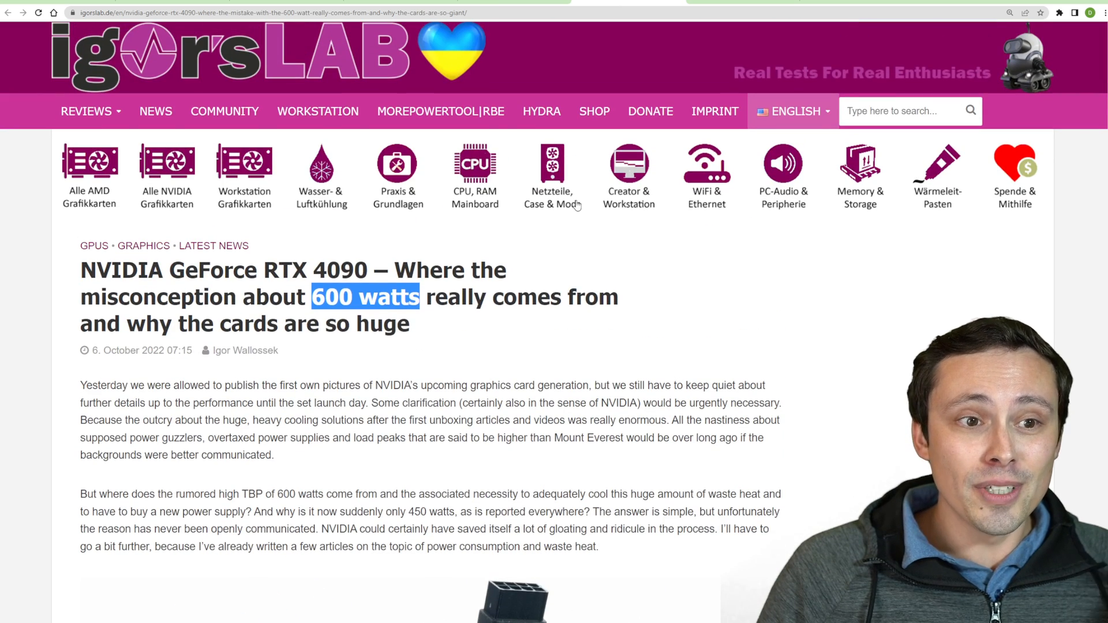
Highlight 'about 600 watts' in the Igor's Lab headline, then switch to the RTX 4090 image tab.
click(779, 316)
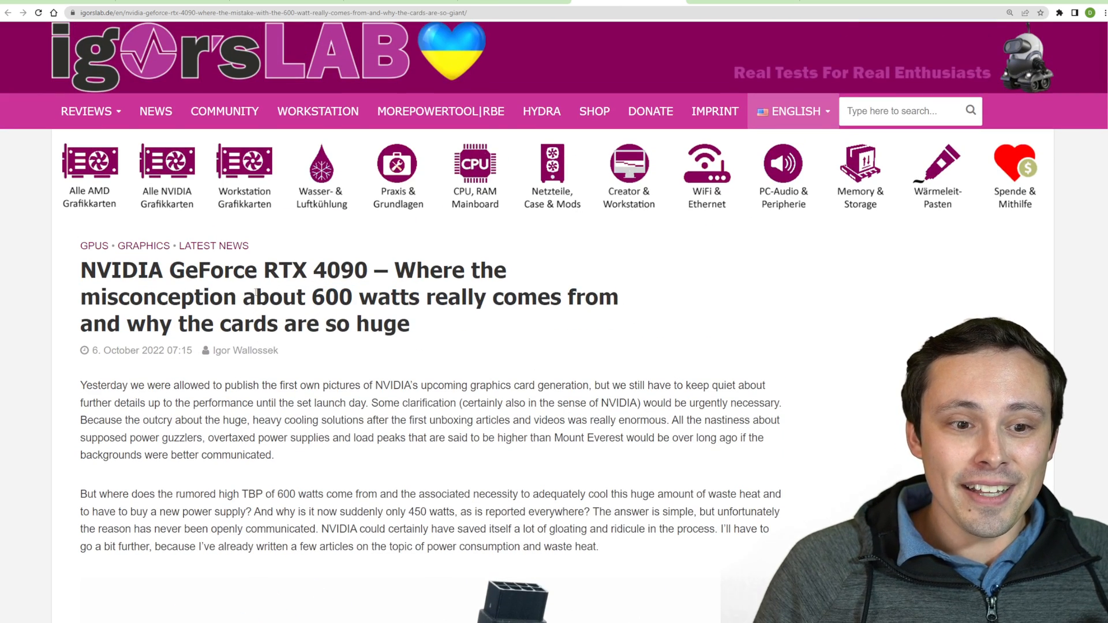
drag(243, 297, 420, 297)
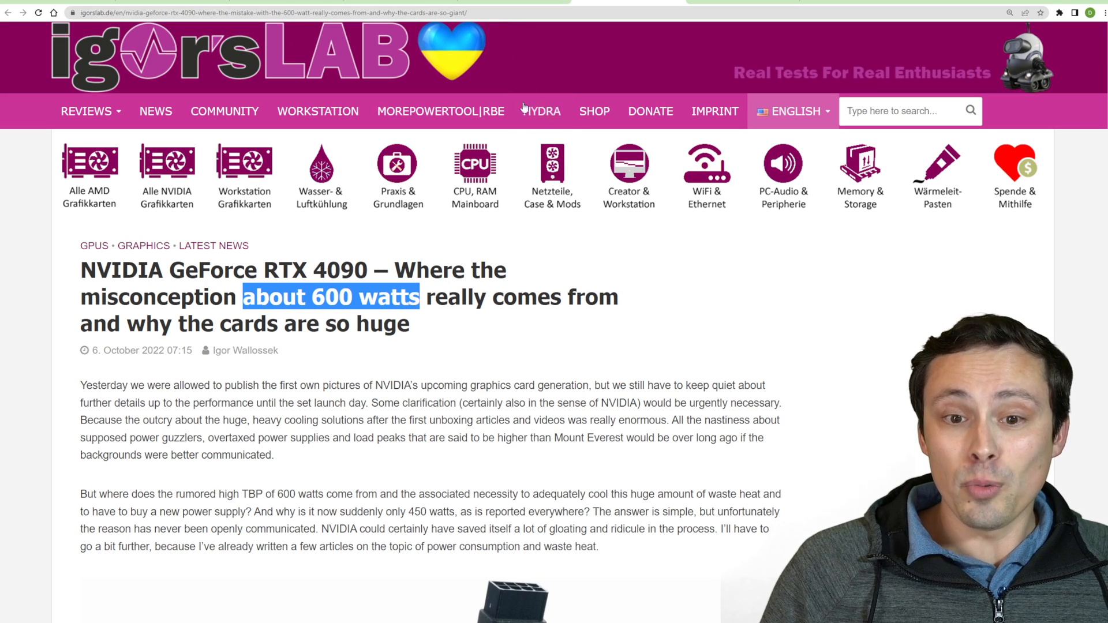
click(505, 3)
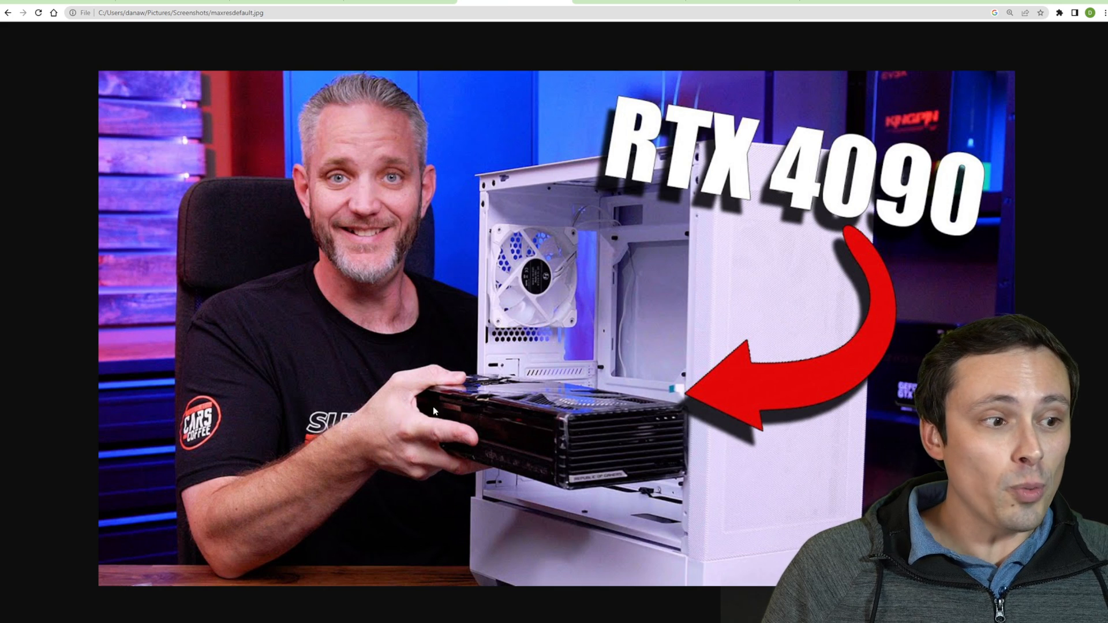
Switch from the RTX 4090 image back to the Igor's Lab article tab.
click(628, 5)
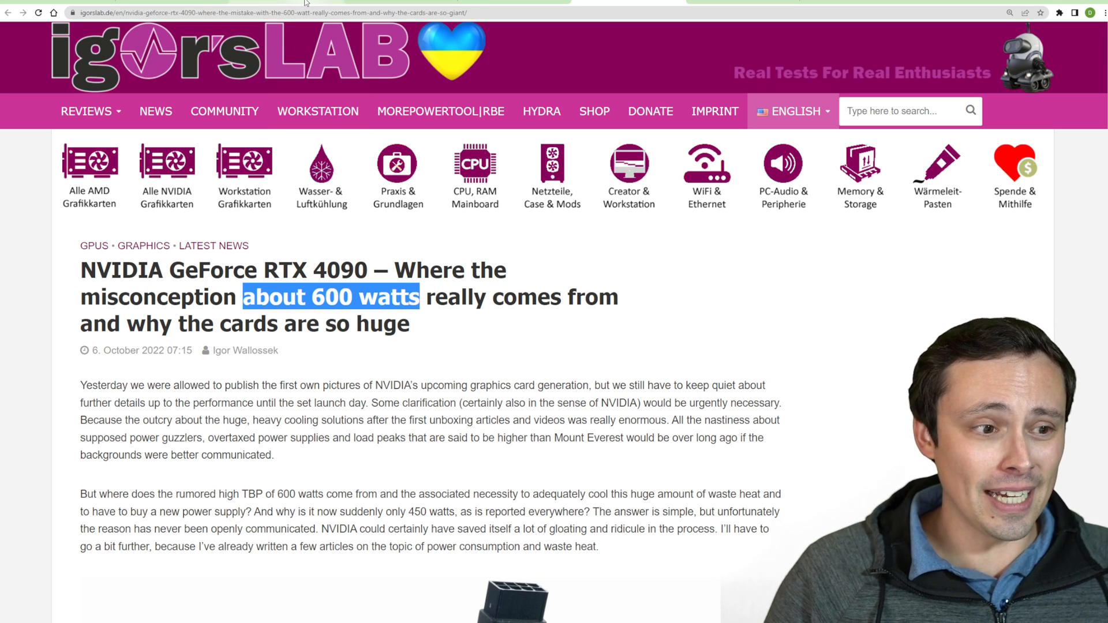
Switch to the VideoCardz RTX 4090 3DMark benchmark article tab.
click(305, 3)
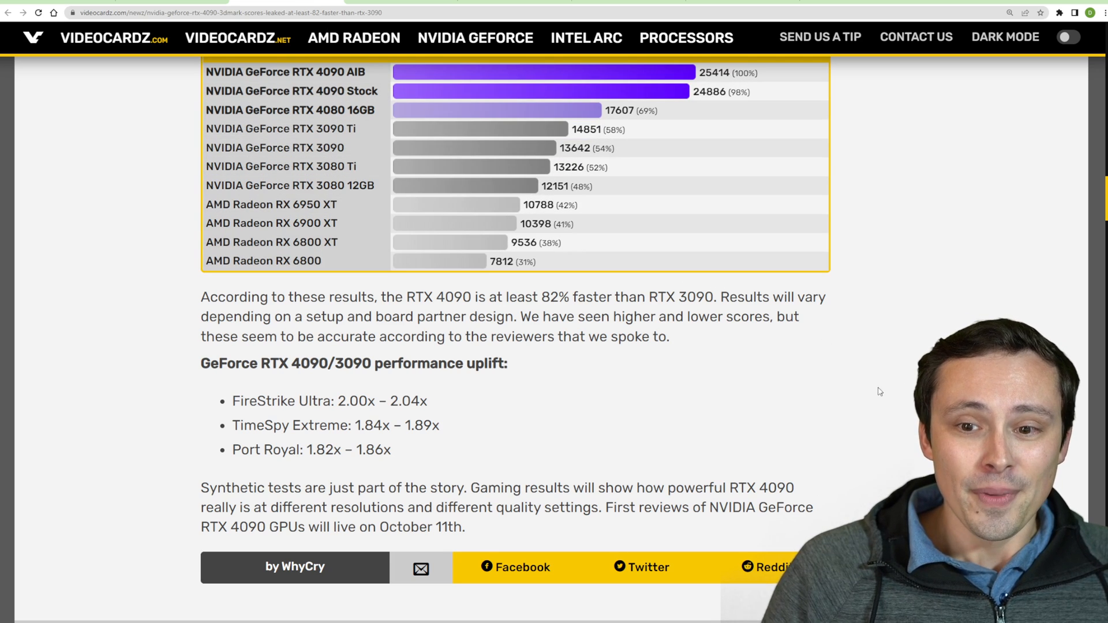
scroll(877, 391, up, 3)
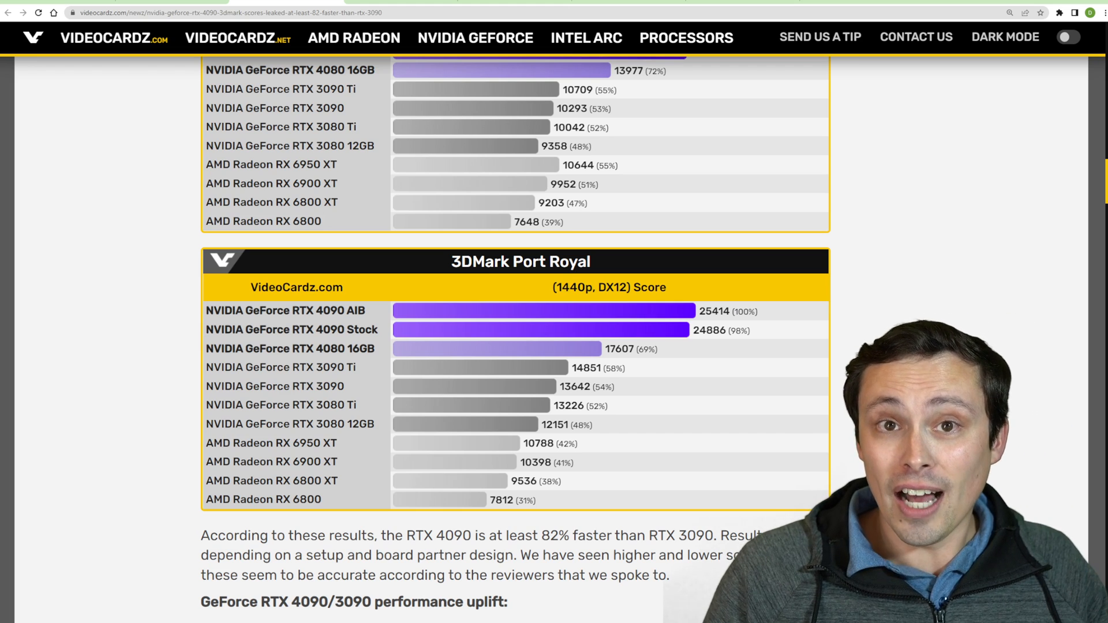
scroll(520, 225, up, 1)
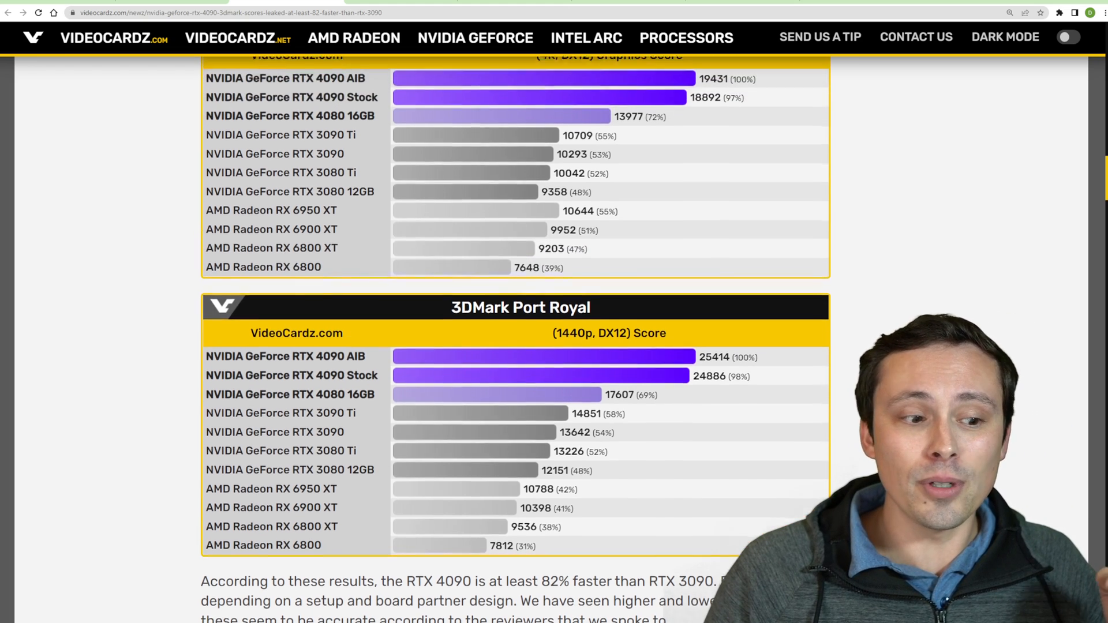
scroll(519, 251, up, 1)
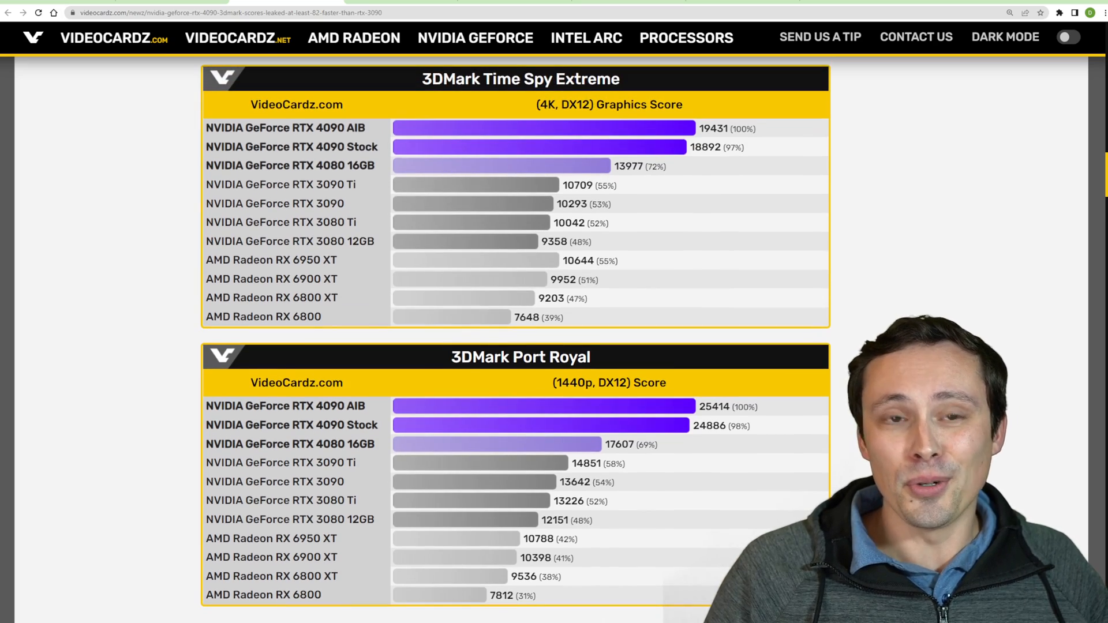
scroll(519, 347, up, 2)
scroll(519, 347, up, 5)
scroll(519, 347, up, 5)
scroll(519, 346, up, 4)
scroll(520, 346, up, 3)
scroll(519, 347, up, 2)
scroll(520, 347, up, 1)
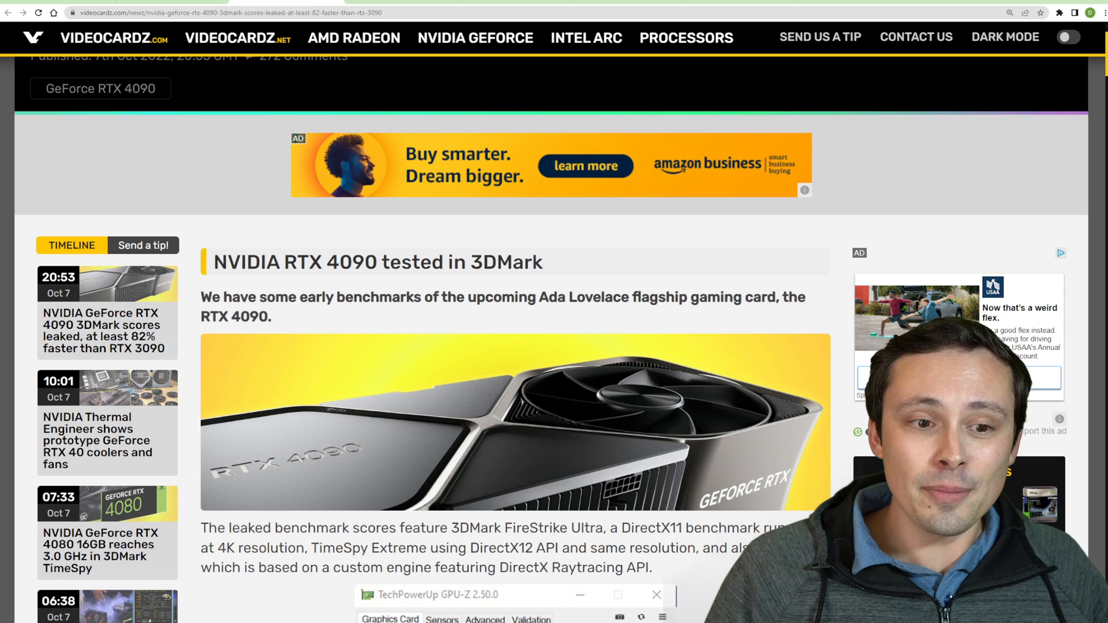
Highlight the VideoCardz title about 3DMark testing and the opening sentence on early benchmarks.
drag(214, 261, 548, 277)
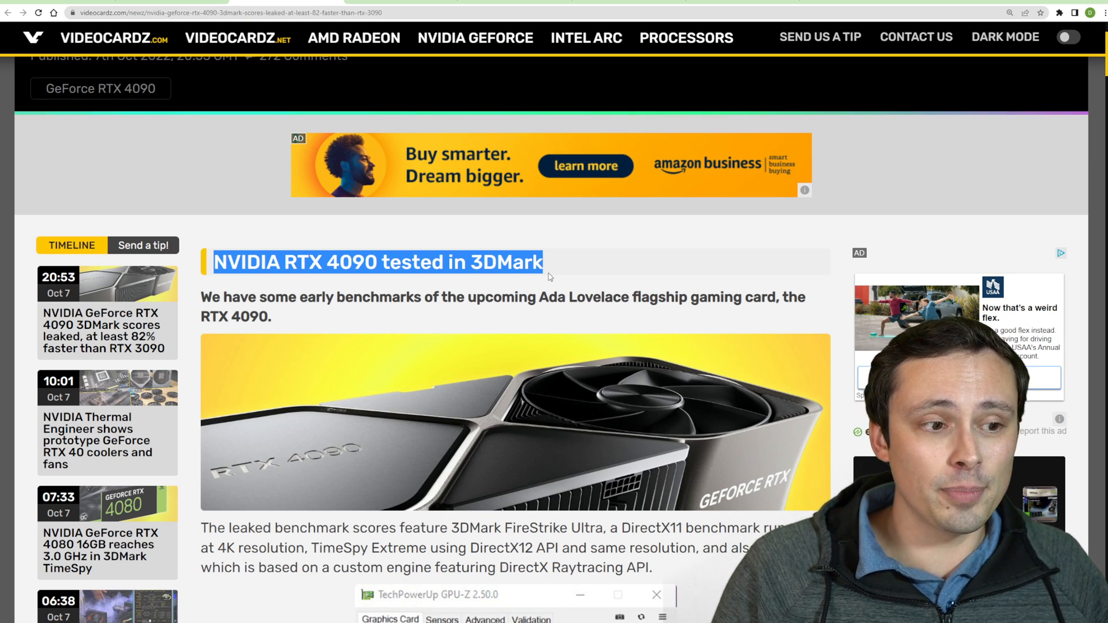
scroll(570, 265, down, 1)
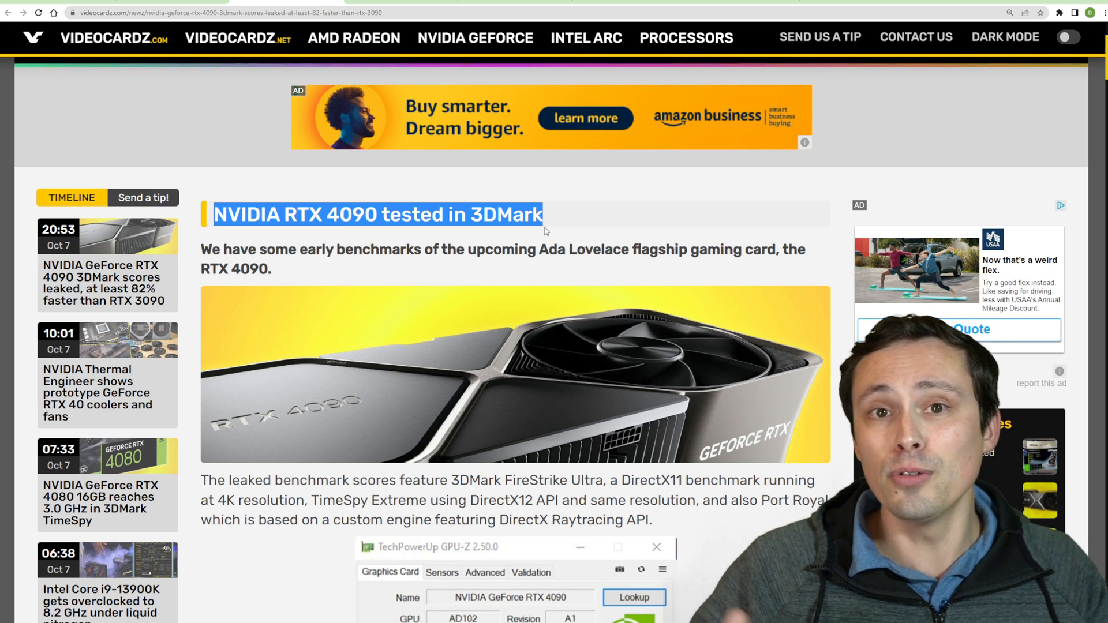
scroll(545, 230, down, 2)
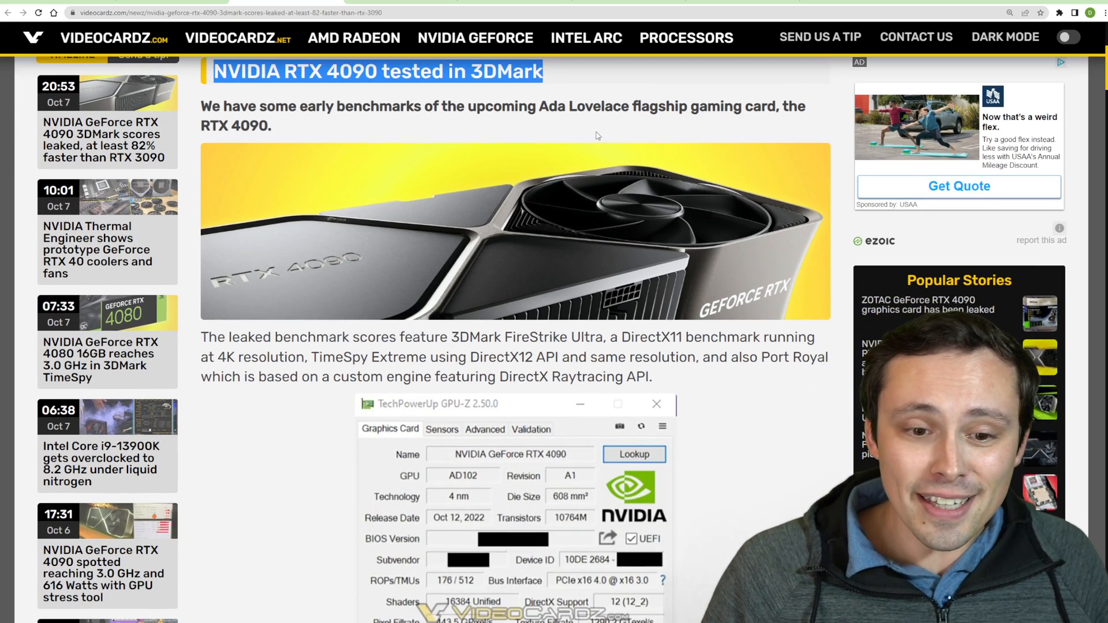
scroll(561, 148, down, 1)
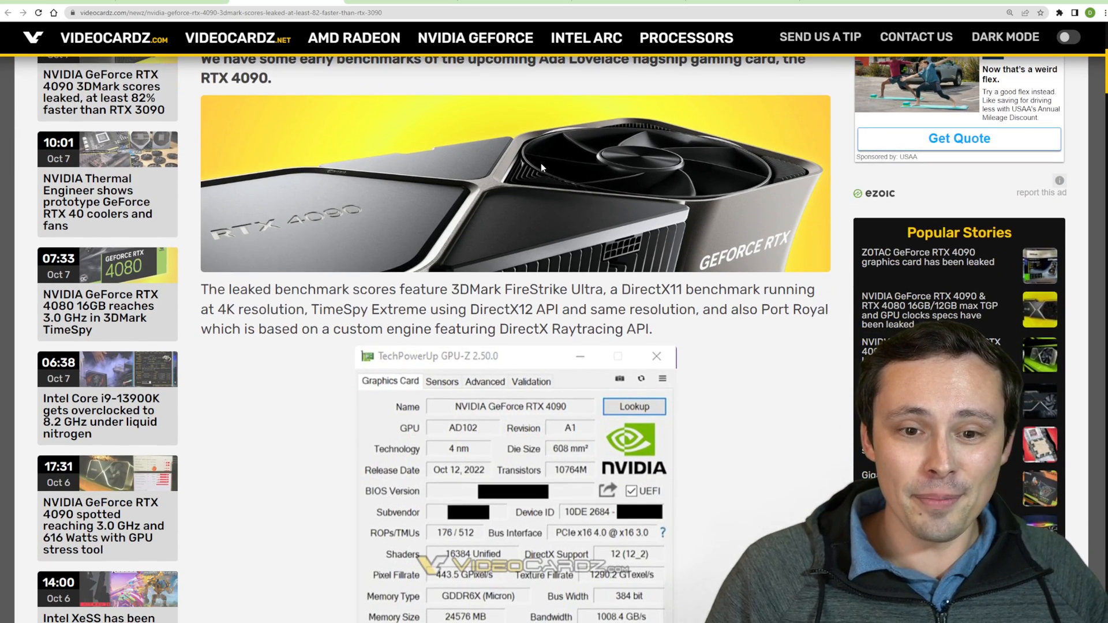
scroll(533, 168, up, 1)
scroll(529, 175, up, 2)
click(367, 201)
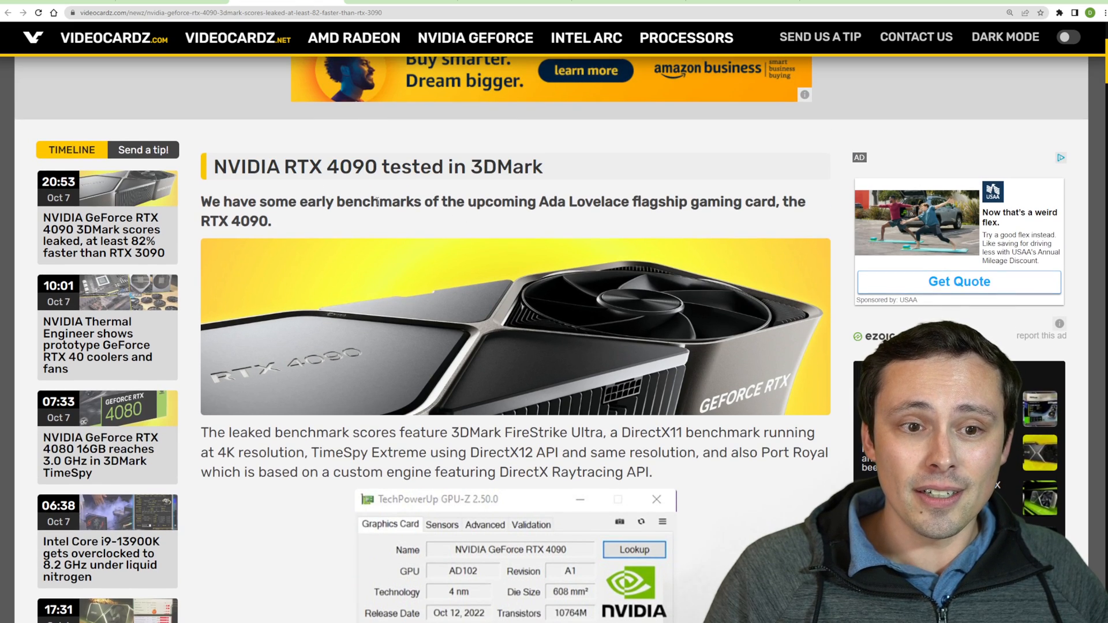
drag(202, 202, 531, 228)
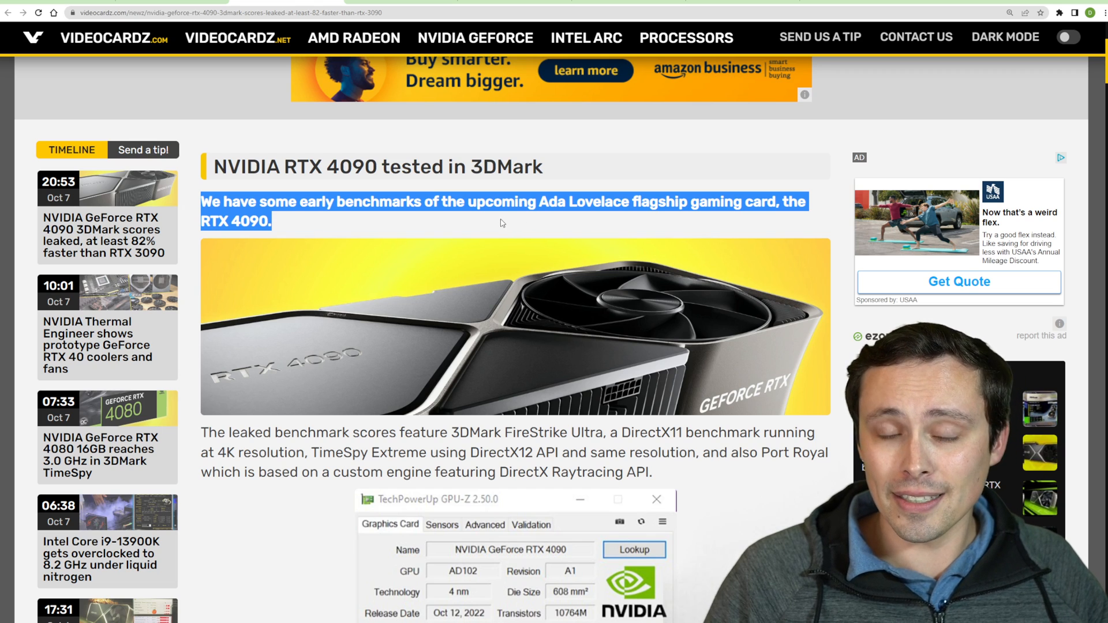
scroll(485, 223, down, 2)
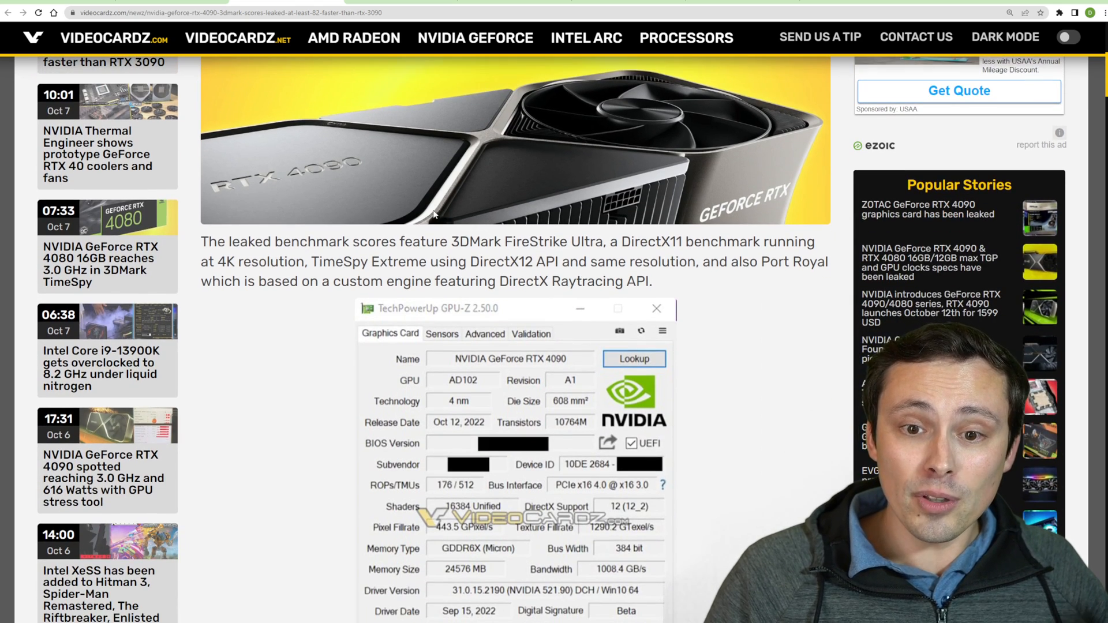
scroll(431, 214, down, 2)
scroll(412, 218, up, 1)
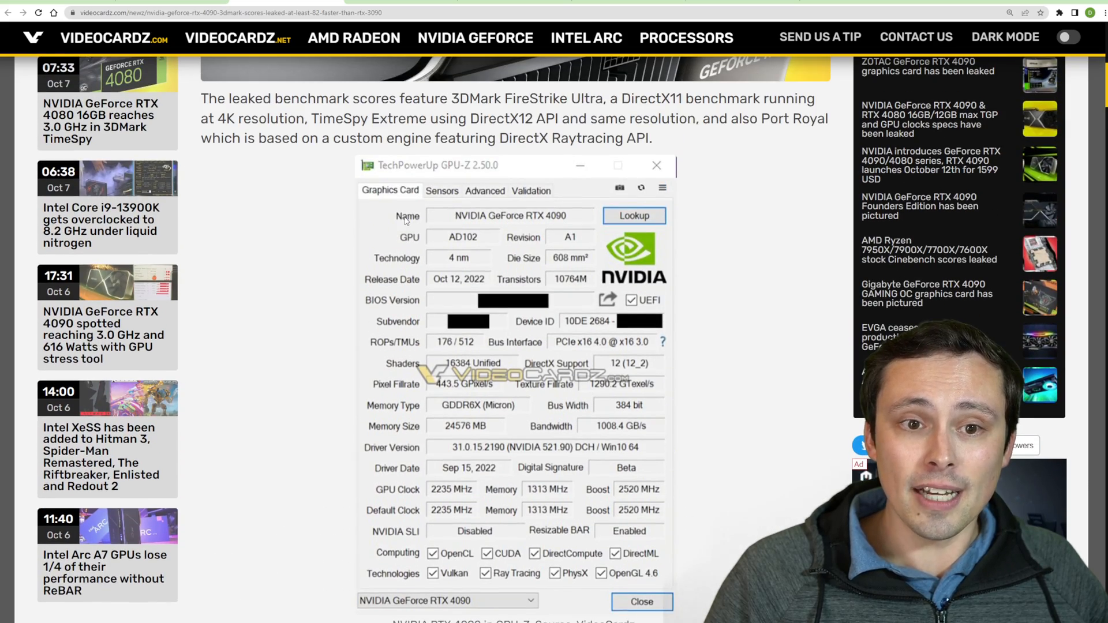
scroll(404, 217, down, 2)
scroll(389, 217, down, 3)
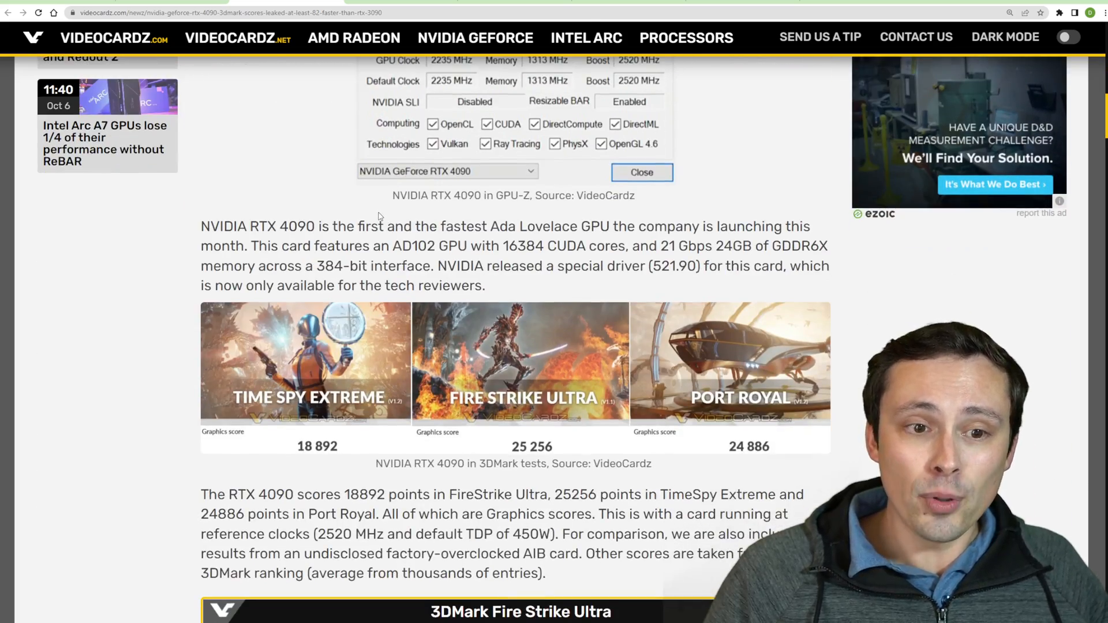
scroll(356, 216, down, 3)
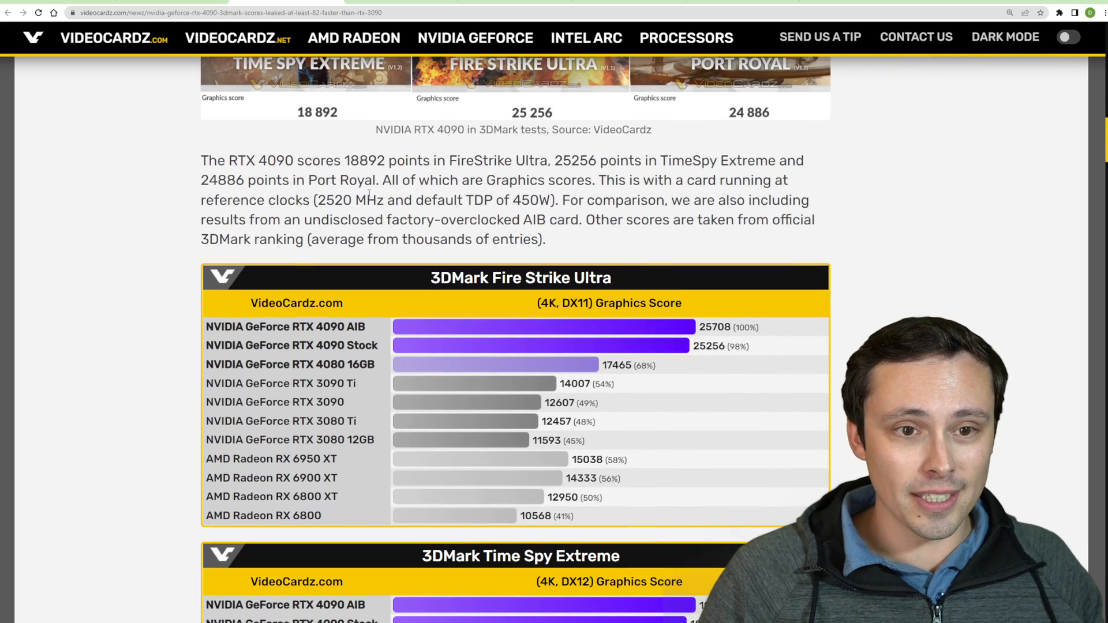
scroll(355, 178, down, 1)
scroll(354, 178, down, 2)
scroll(355, 177, up, 1)
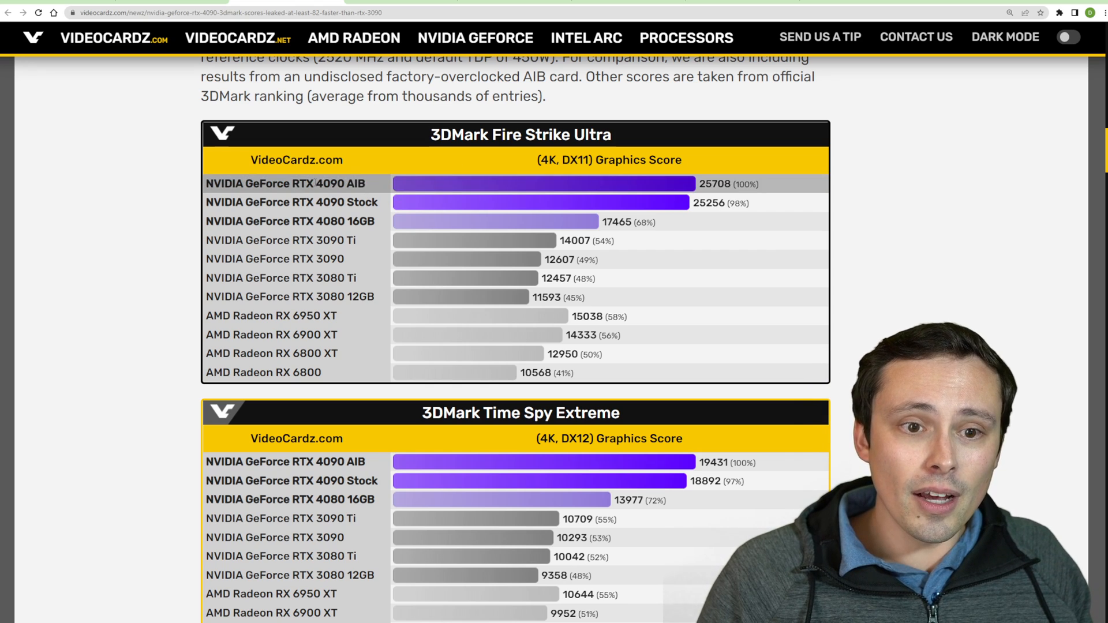
Mark the RTX 4090 AIB row and Stock score 25256 (98%) in Fire Strike Ultra, then the Port Royal chart title.
mouse_move(314, 183)
mouse_down()
mouse_move(375, 189)
mouse_move(337, 204)
mouse_move(381, 206)
mouse_up()
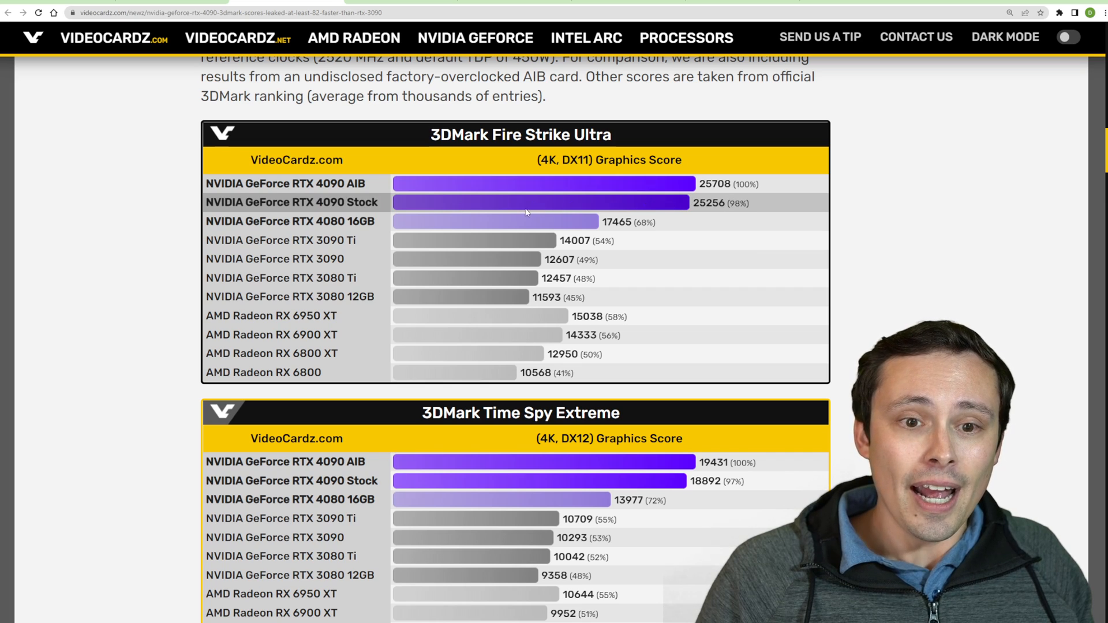
drag(693, 202, 749, 204)
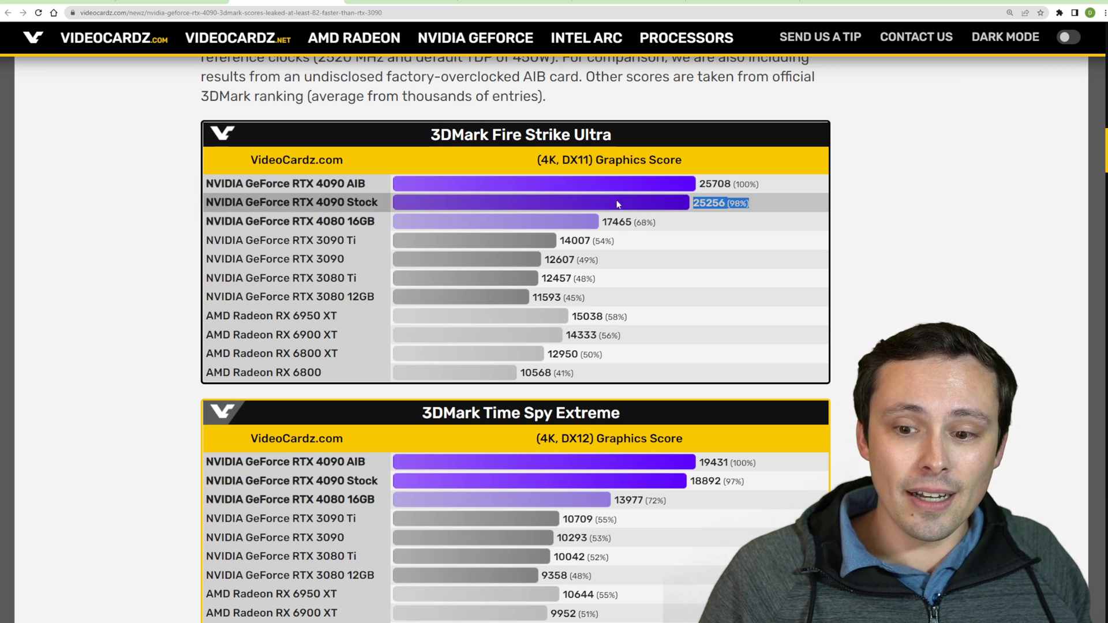
drag(430, 134, 613, 136)
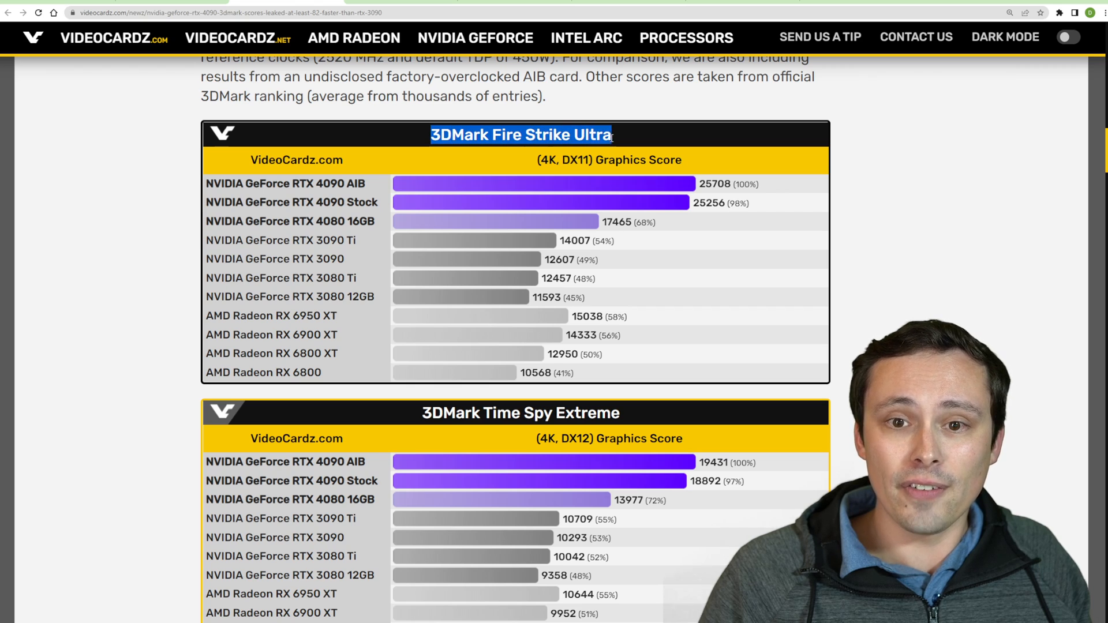
scroll(611, 285, down, 1)
scroll(611, 286, down, 1)
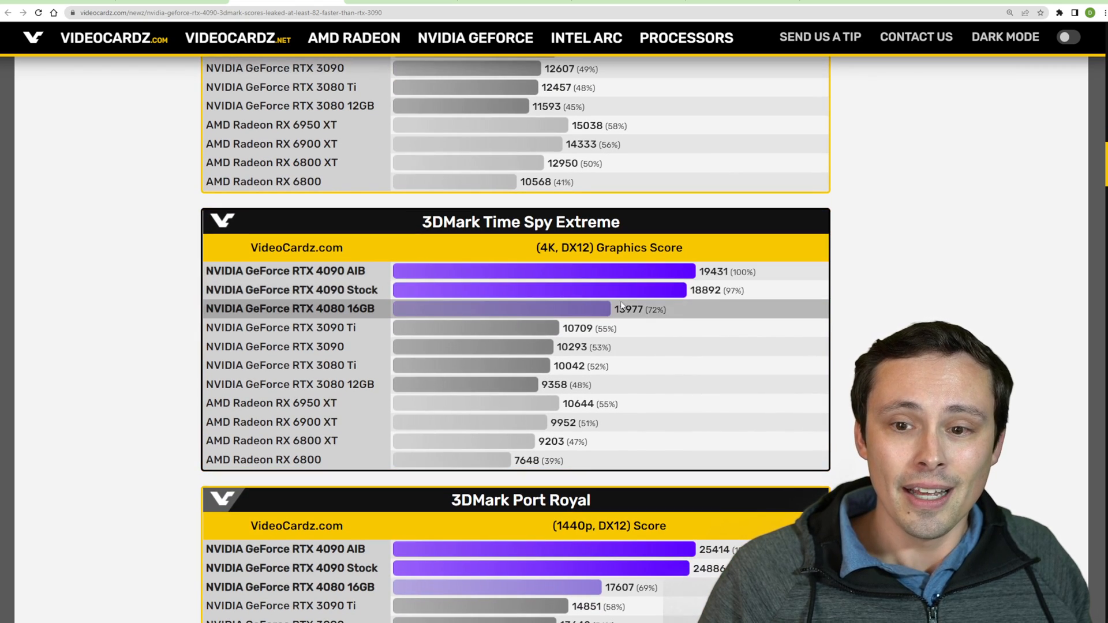
drag(709, 290, 756, 297)
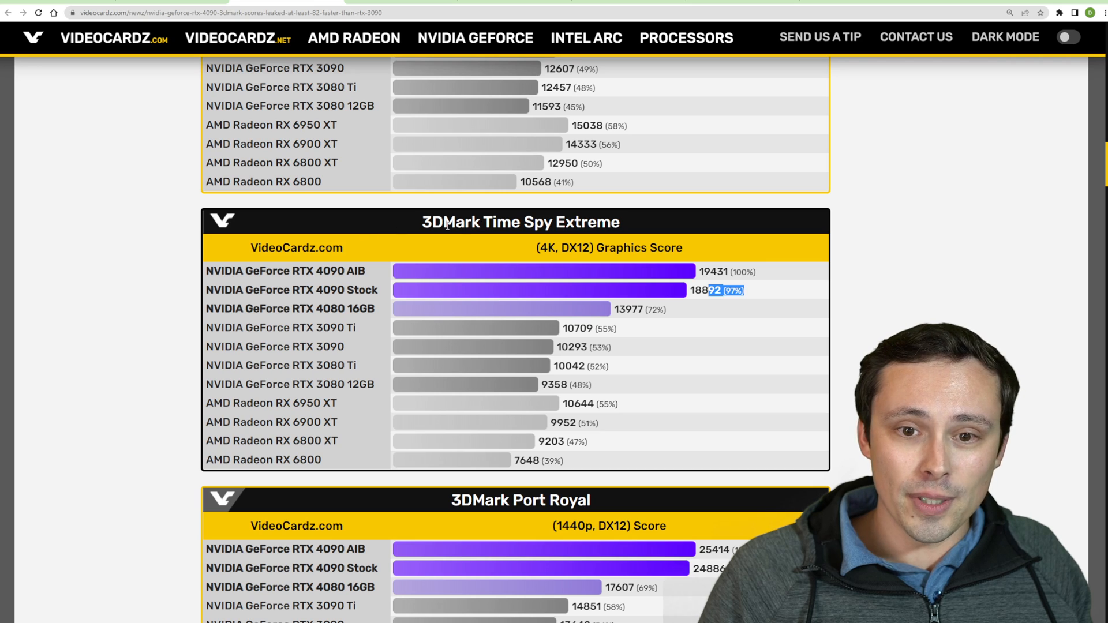
drag(437, 222, 631, 220)
scroll(433, 305, down, 2)
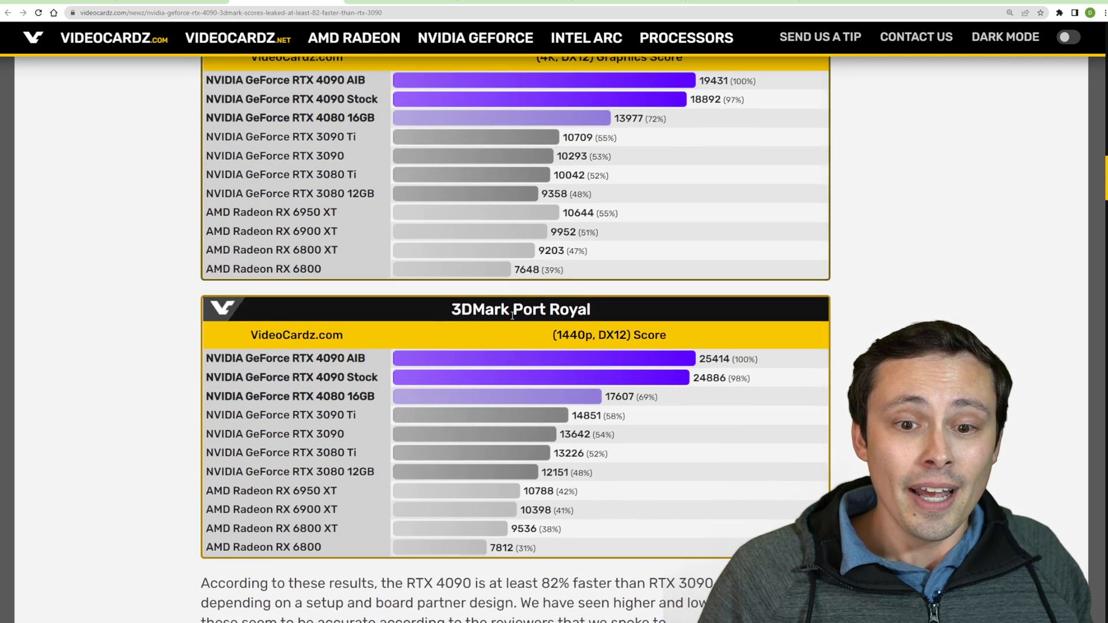
drag(434, 309, 616, 306)
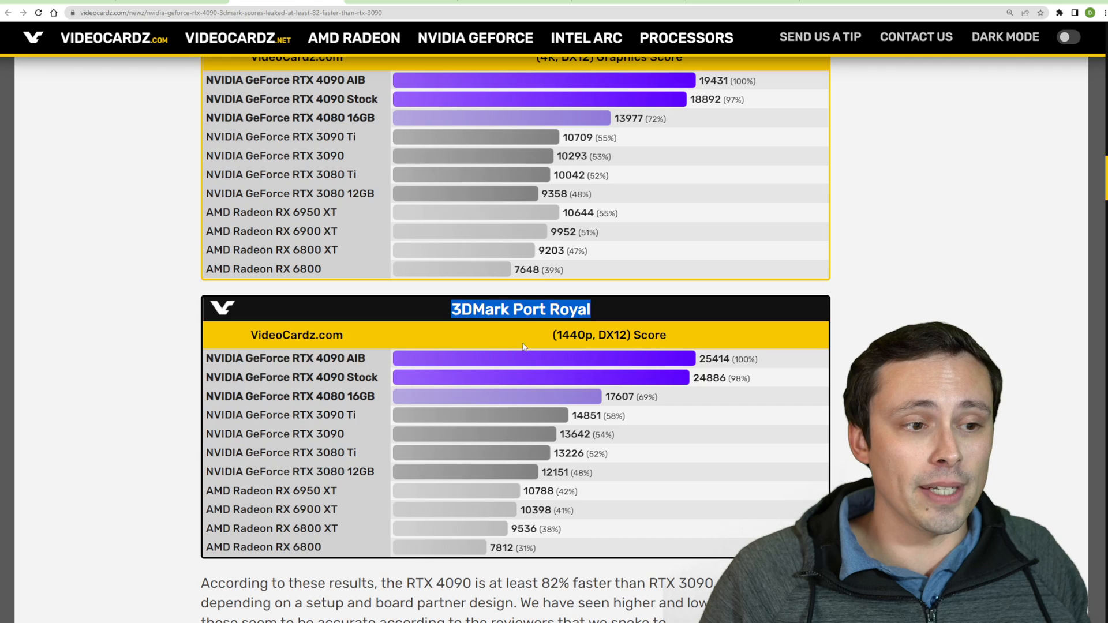
scroll(625, 308, up, 3)
scroll(454, 230, up, 2)
Highlight the Fire Strike Ultra (4K, DX11), Time Spy Extreme (4K, DX12) and Port Royal (1440p, DX12) labels.
drag(448, 230, 621, 230)
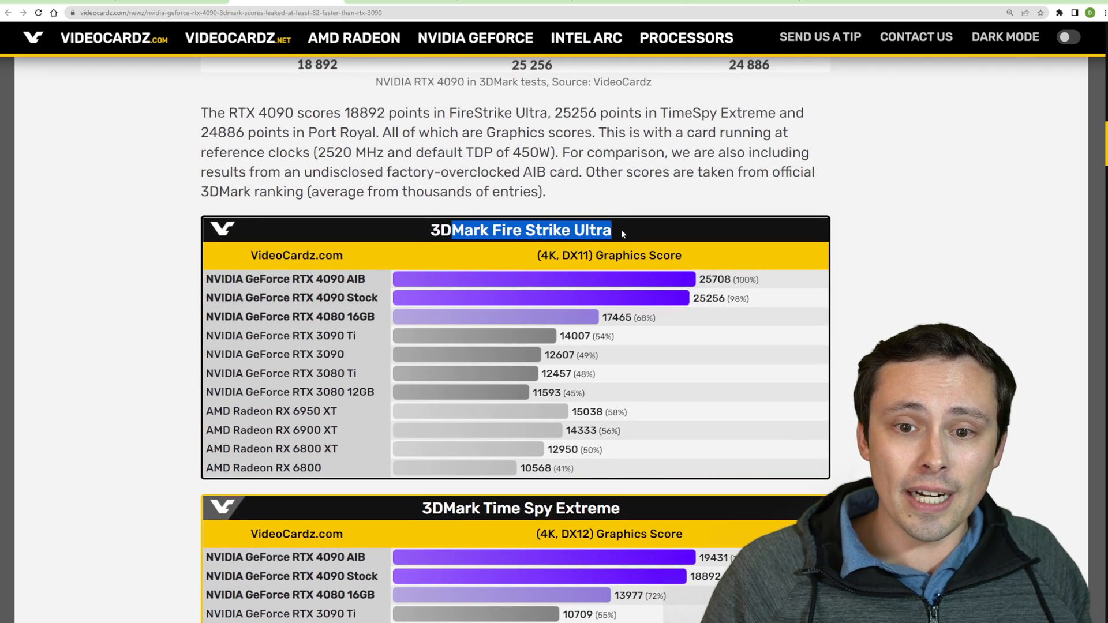
drag(537, 256, 605, 255)
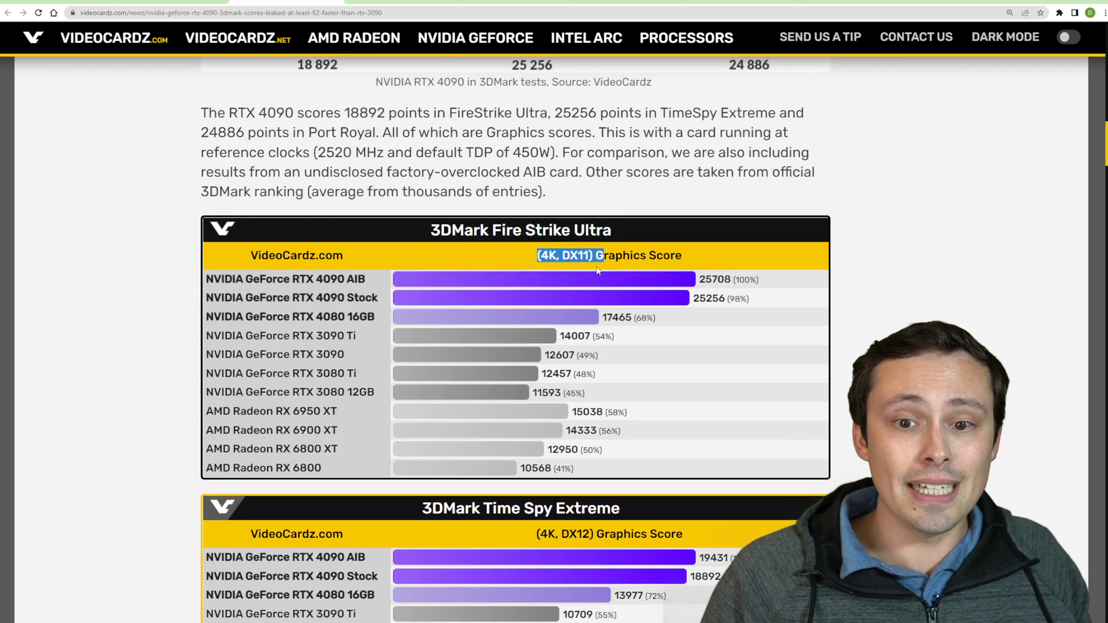
scroll(598, 271, down, 2)
scroll(597, 271, down, 2)
drag(483, 174, 619, 176)
drag(536, 201, 595, 201)
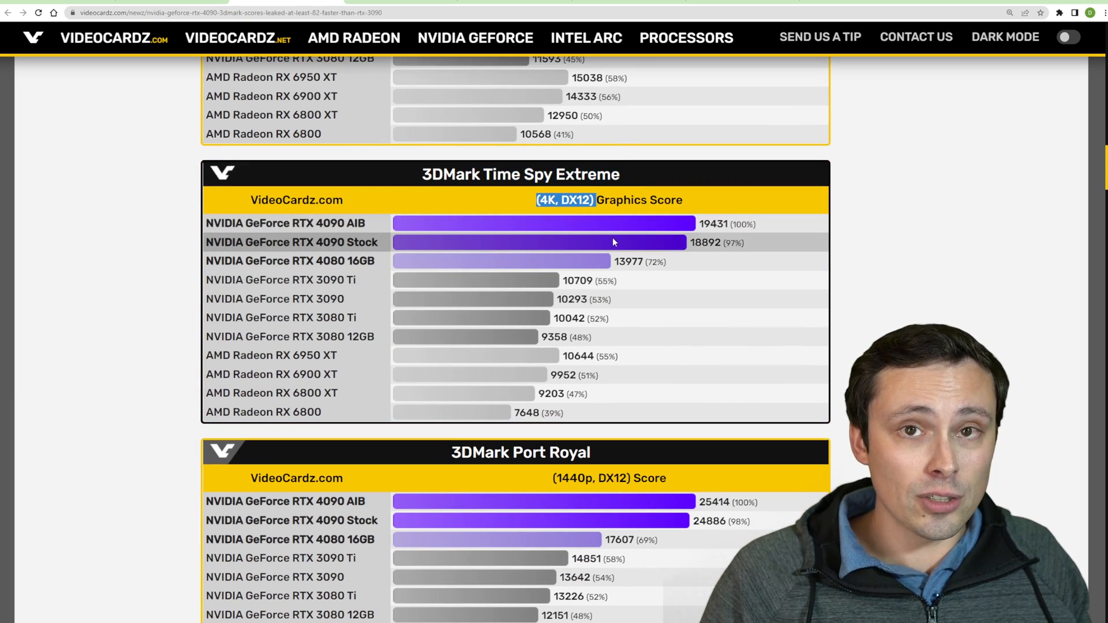
scroll(612, 242, down, 3)
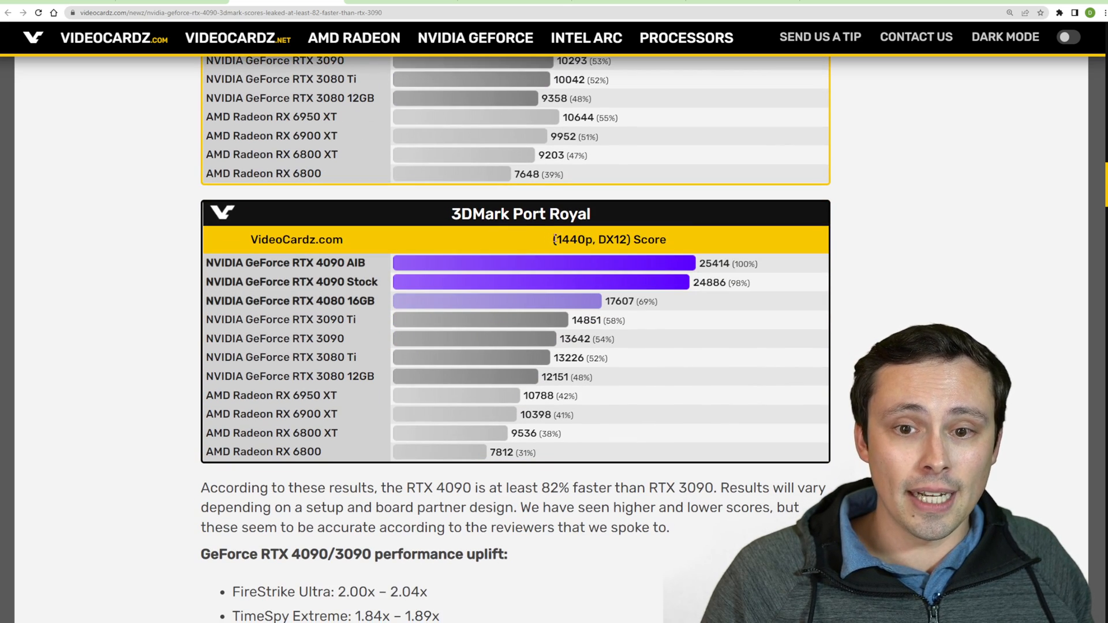
drag(553, 242, 647, 239)
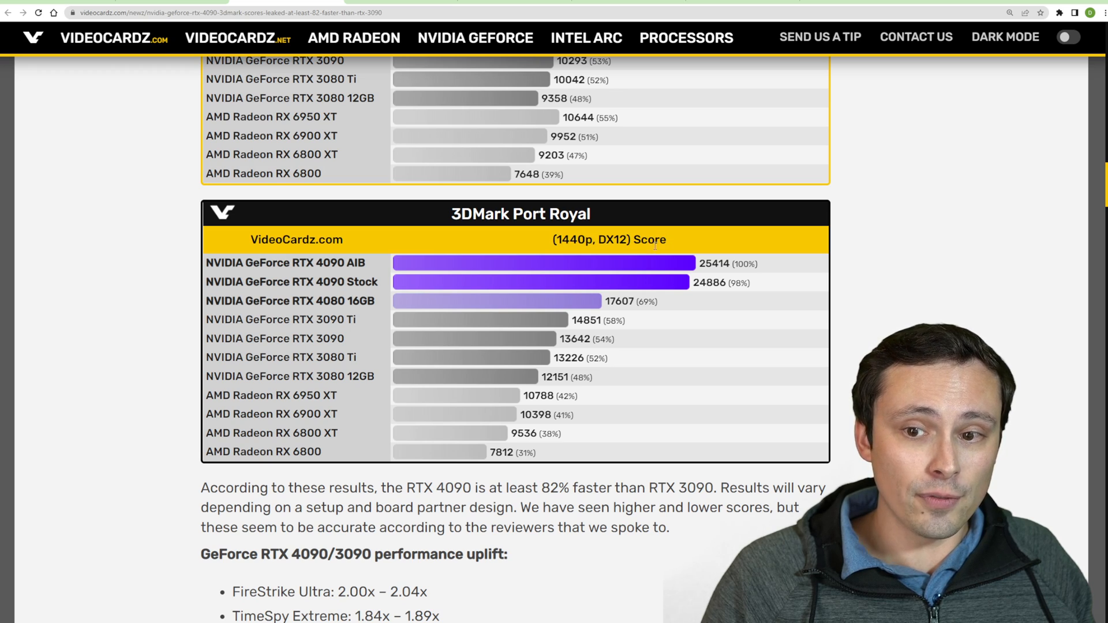
Mark the 4090 Stock entry in Port Royal and its 98% score, then clear the highlight.
drag(315, 282, 387, 281)
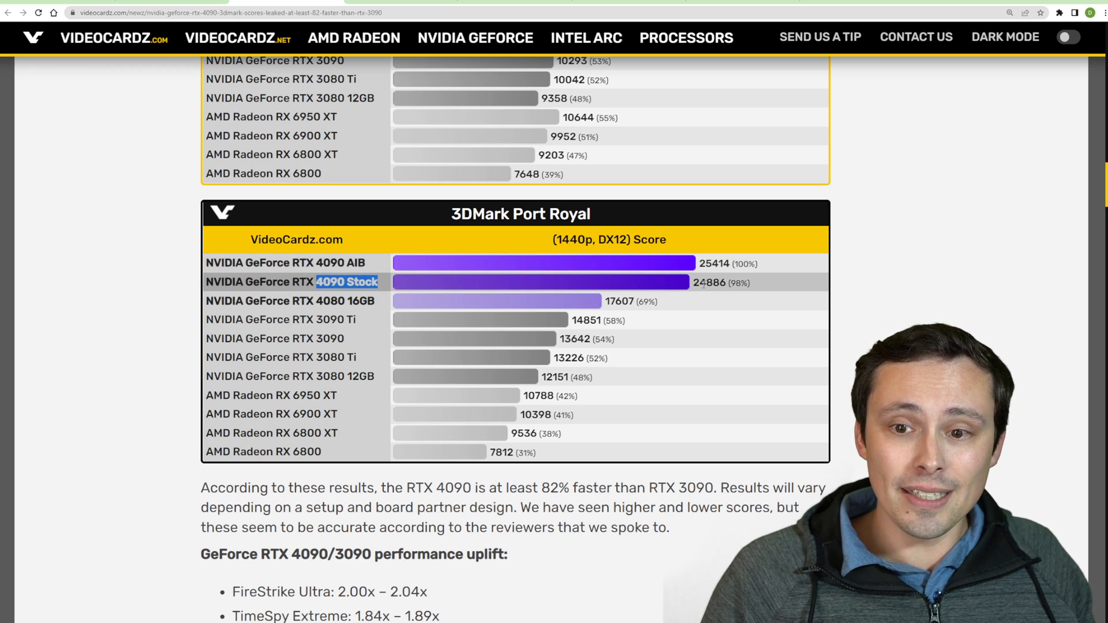
drag(719, 283, 750, 282)
click(732, 263)
scroll(606, 347, down, 1)
scroll(566, 336, down, 3)
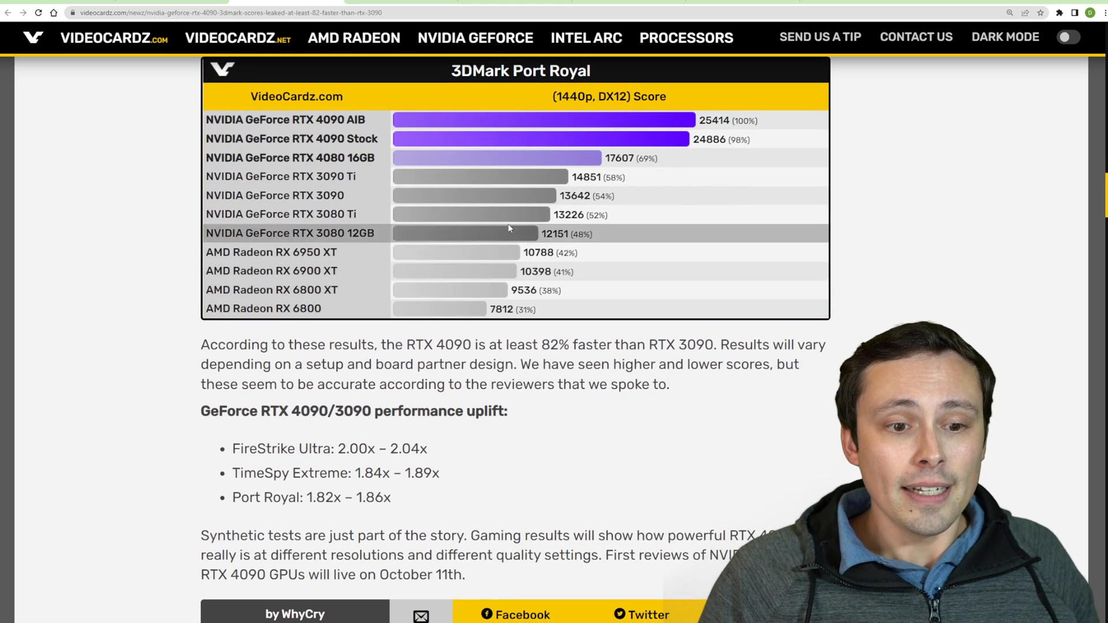
scroll(336, 278, up, 2)
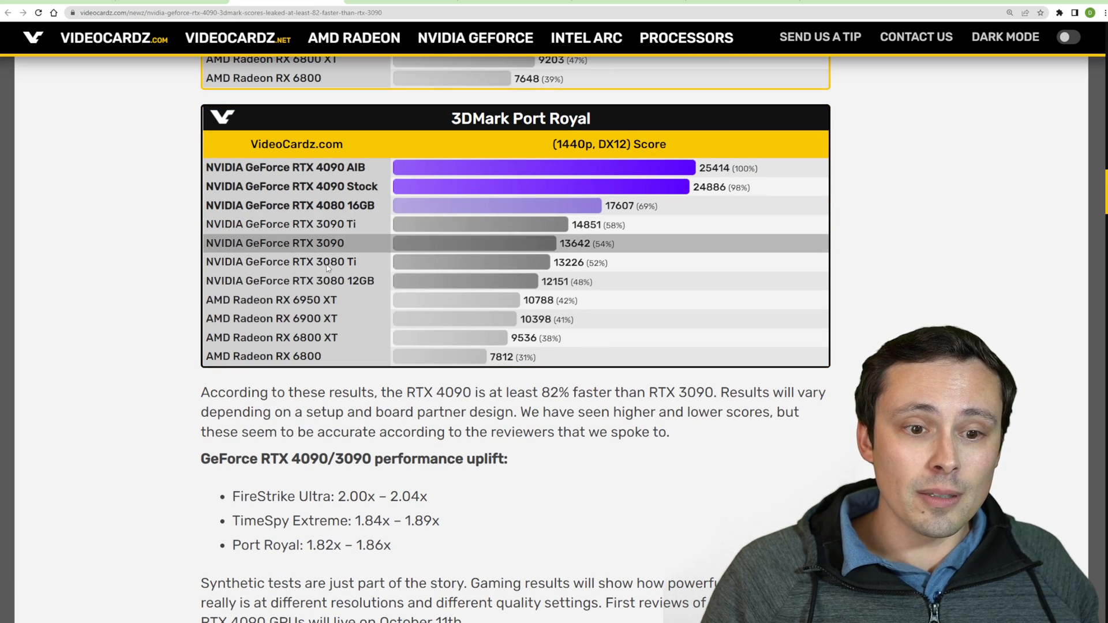
scroll(390, 327, down, 2)
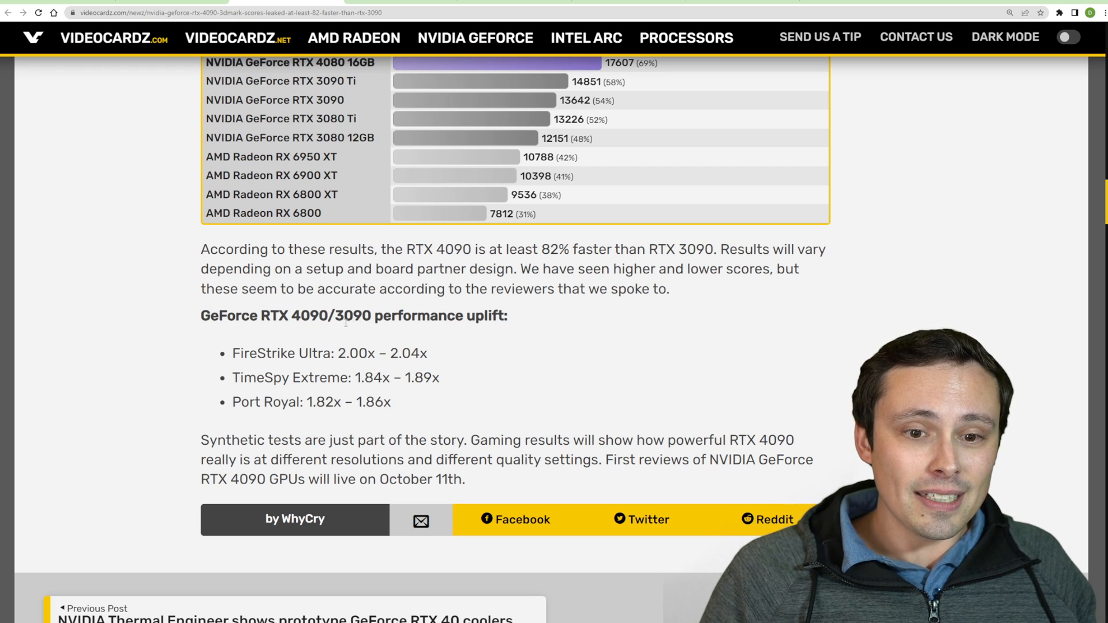
drag(292, 315, 374, 316)
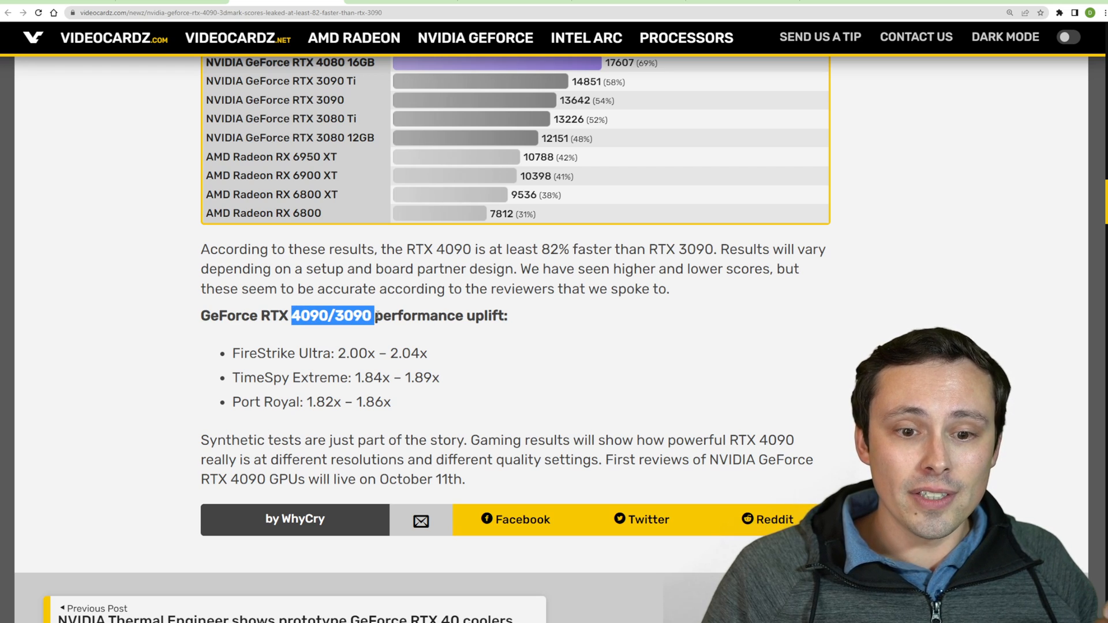
click(385, 374)
drag(232, 353, 430, 353)
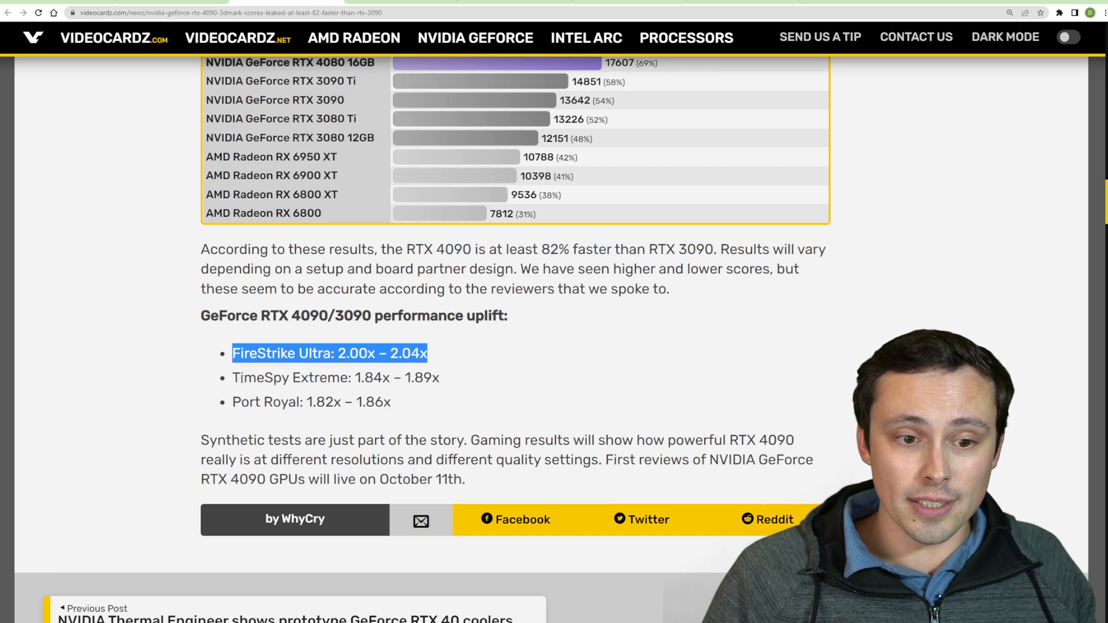
drag(236, 378, 448, 379)
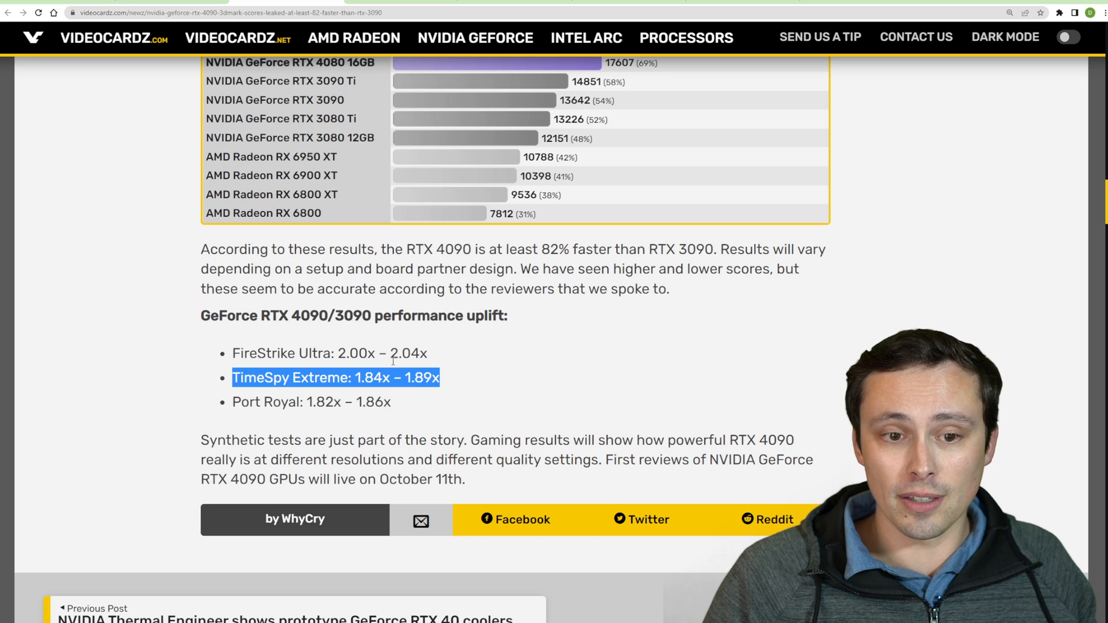
drag(232, 401, 394, 404)
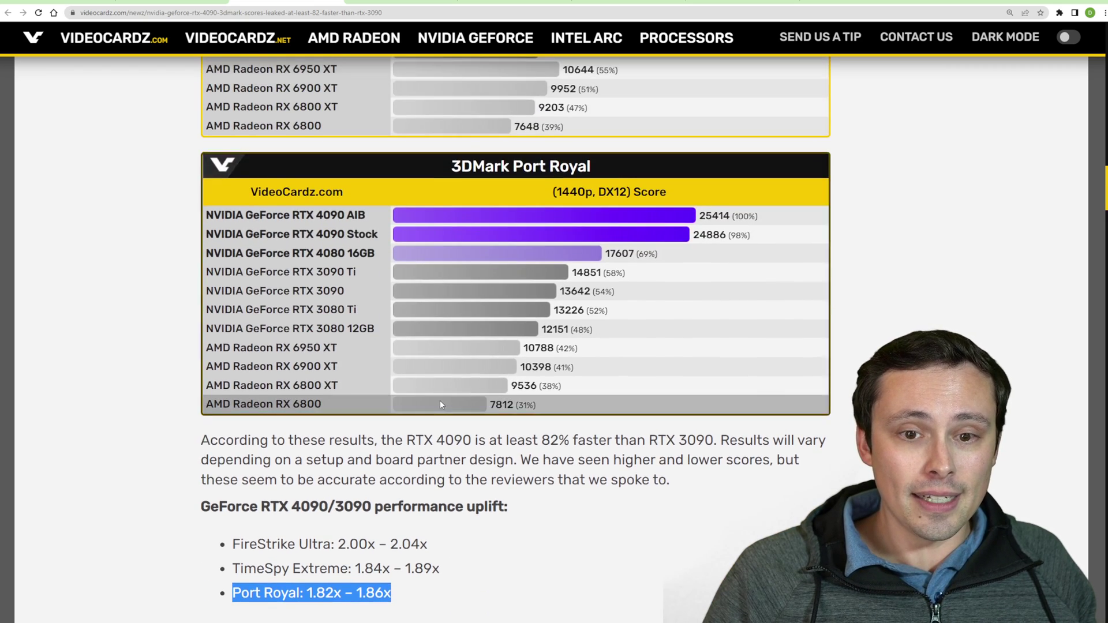
scroll(440, 400, up, 3)
drag(343, 339, 305, 339)
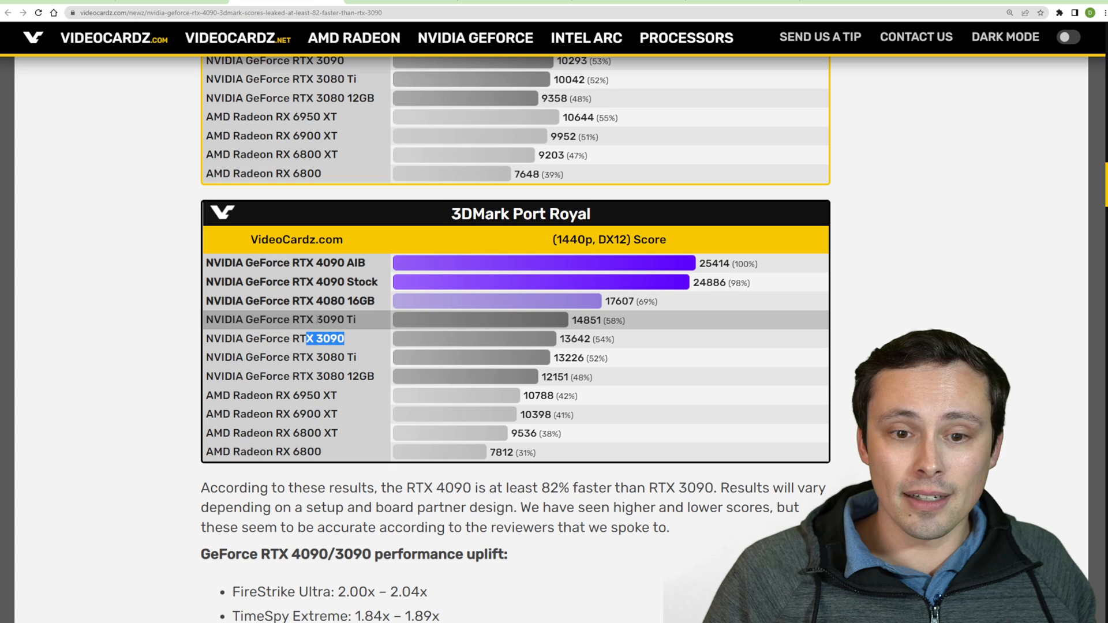
double_click(332, 320)
click(347, 282)
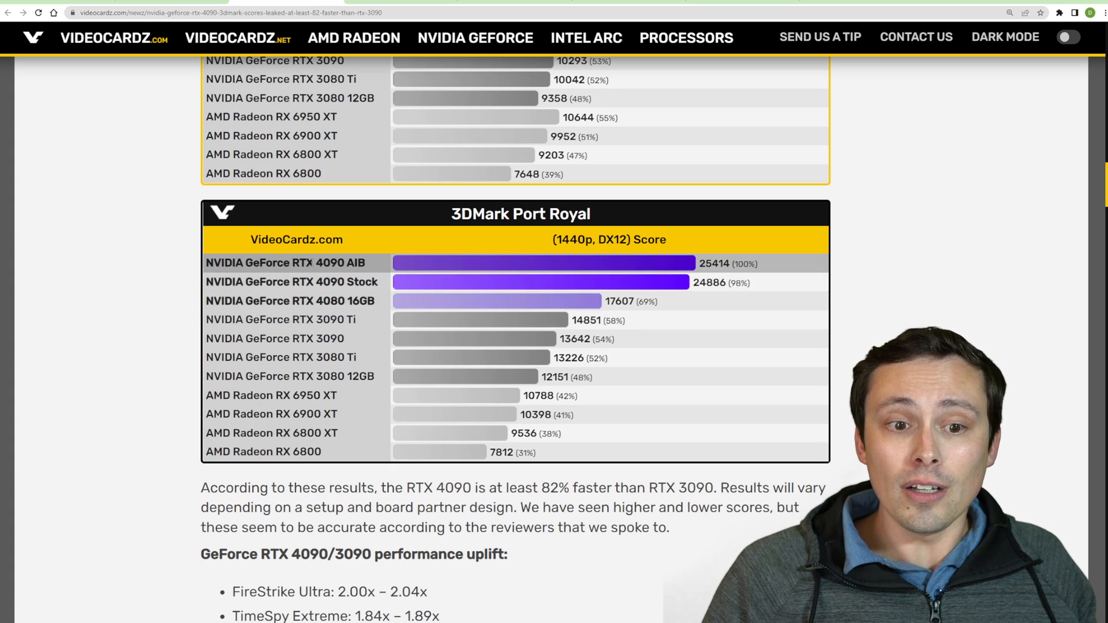
drag(312, 262, 372, 264)
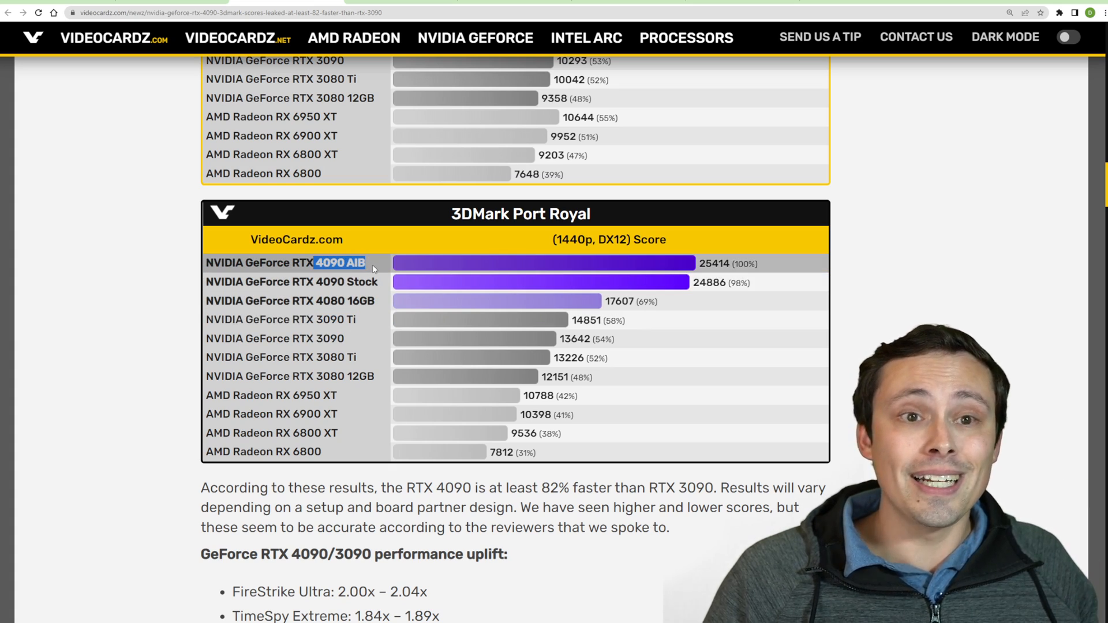
click(332, 300)
double_click(330, 281)
mouse_move(313, 338)
mouse_down()
mouse_move(351, 339)
mouse_move(357, 320)
mouse_up()
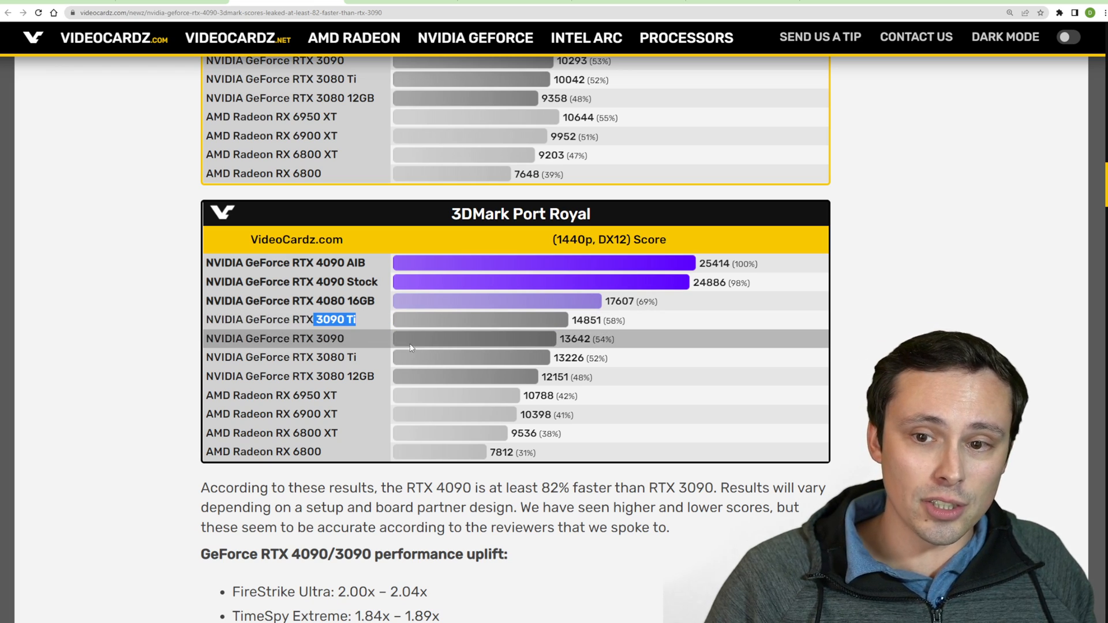
scroll(397, 351, down, 2)
click(410, 476)
scroll(367, 416, down, 1)
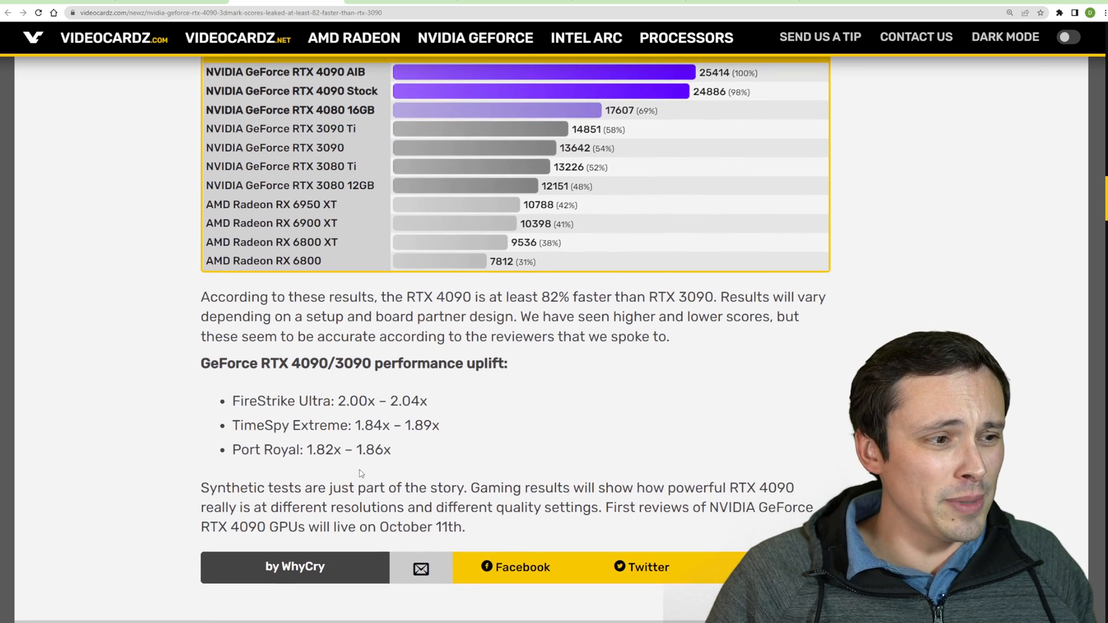
drag(307, 402, 403, 405)
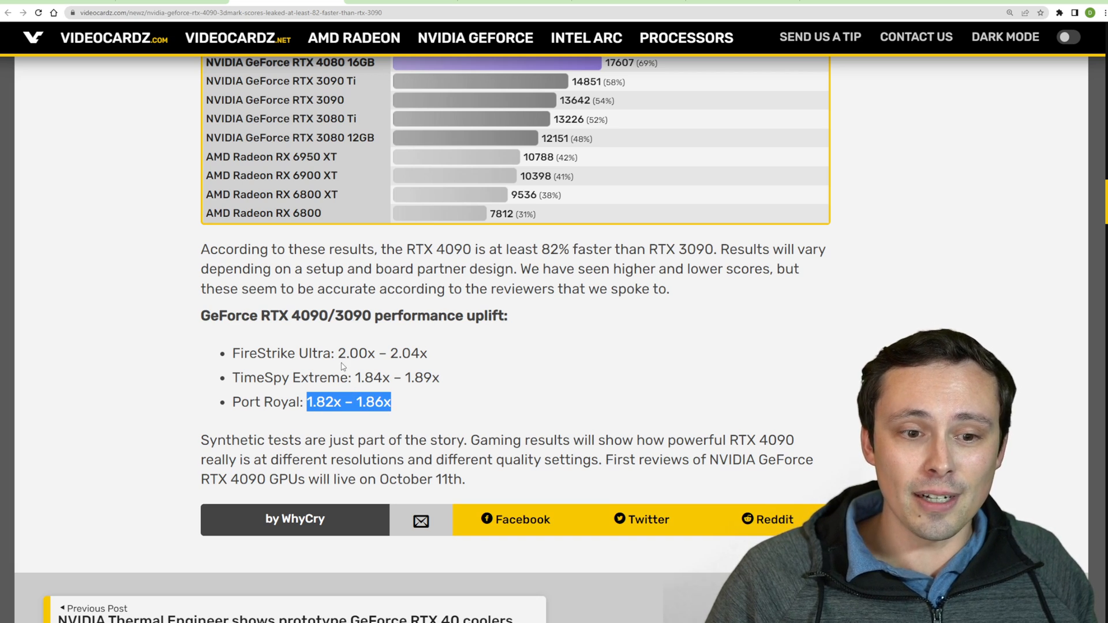
drag(347, 353, 444, 370)
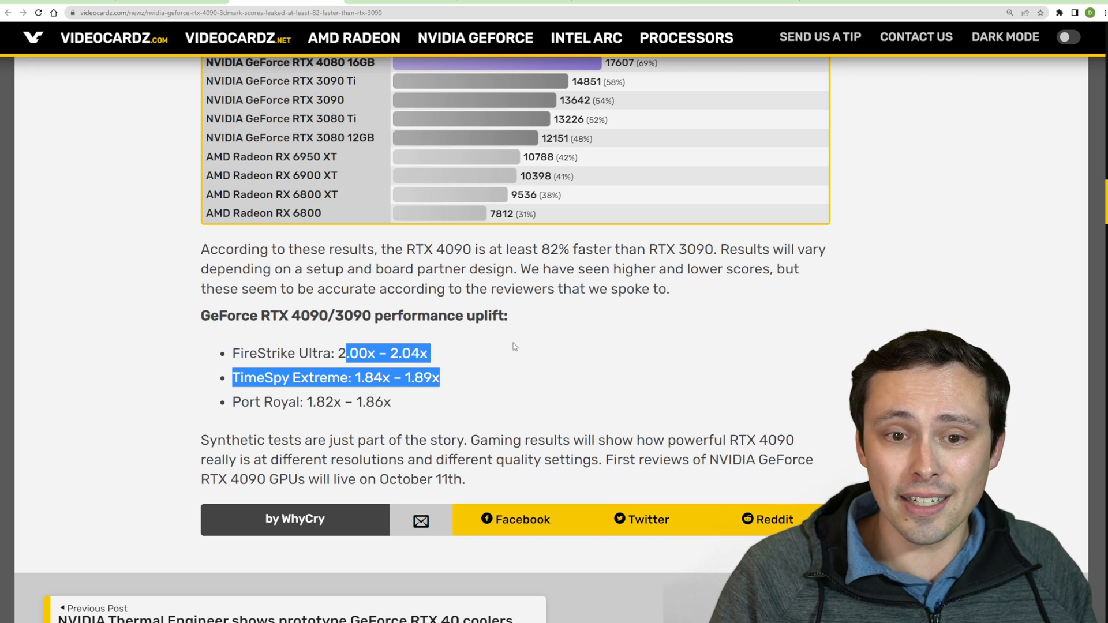
click(480, 319)
scroll(429, 331, up, 1)
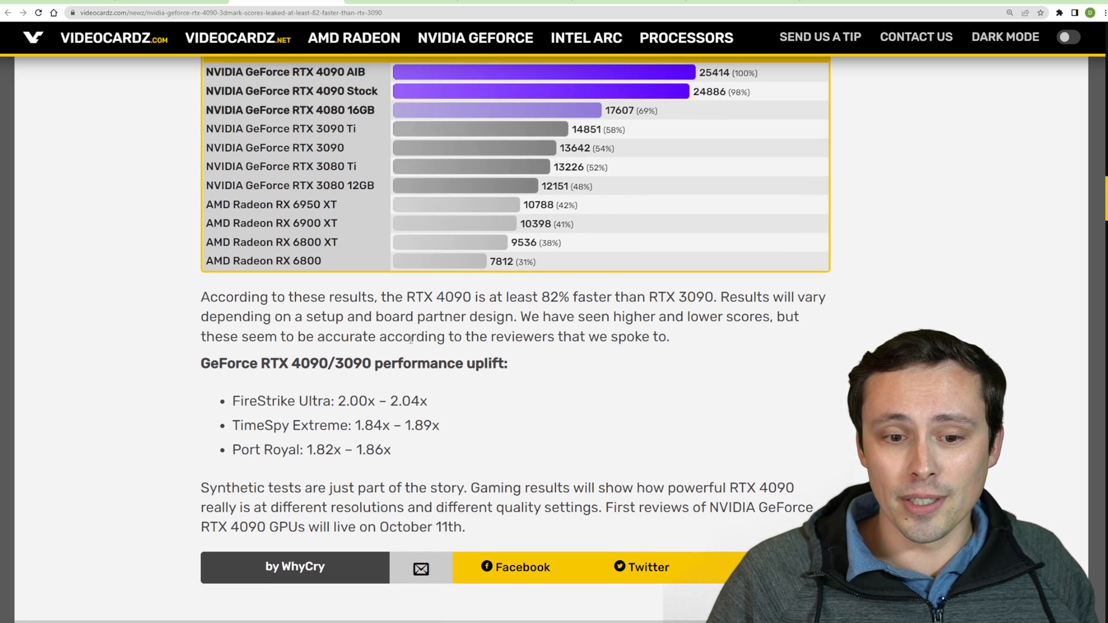
scroll(424, 391, up, 3)
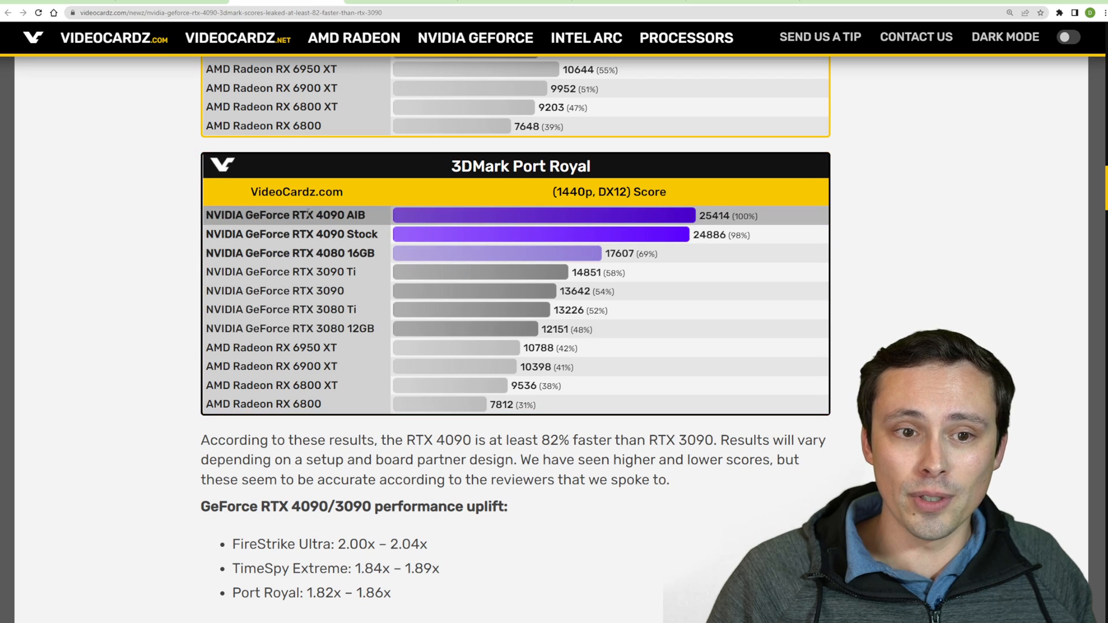
Highlight the 4090 AIB entry in Port Royal and the October 11th review date.
drag(305, 215, 366, 215)
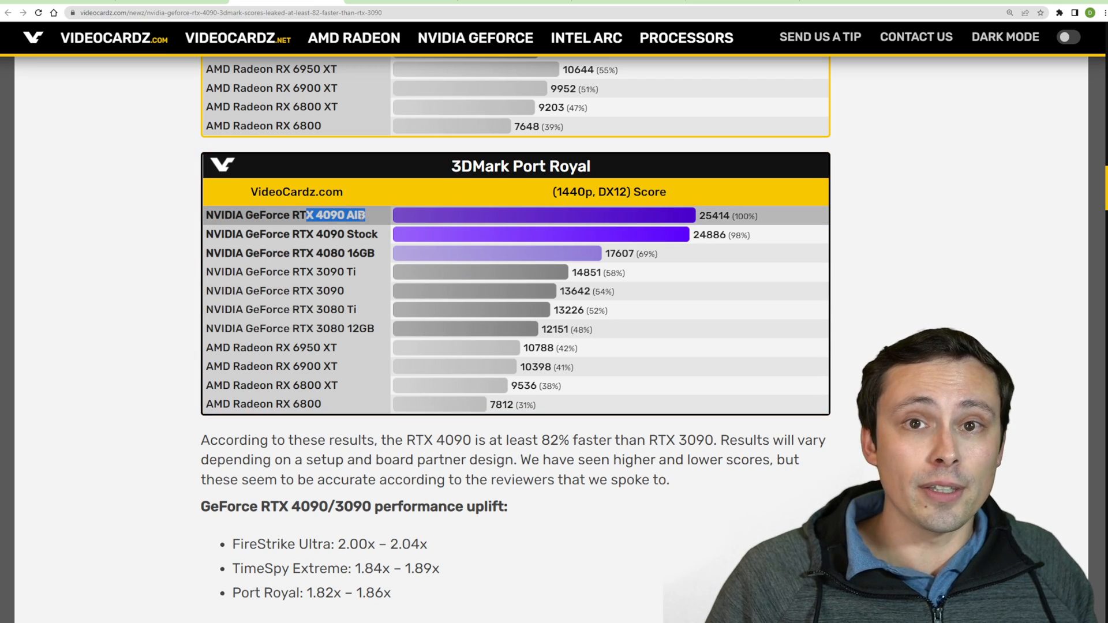
scroll(363, 346, down, 1)
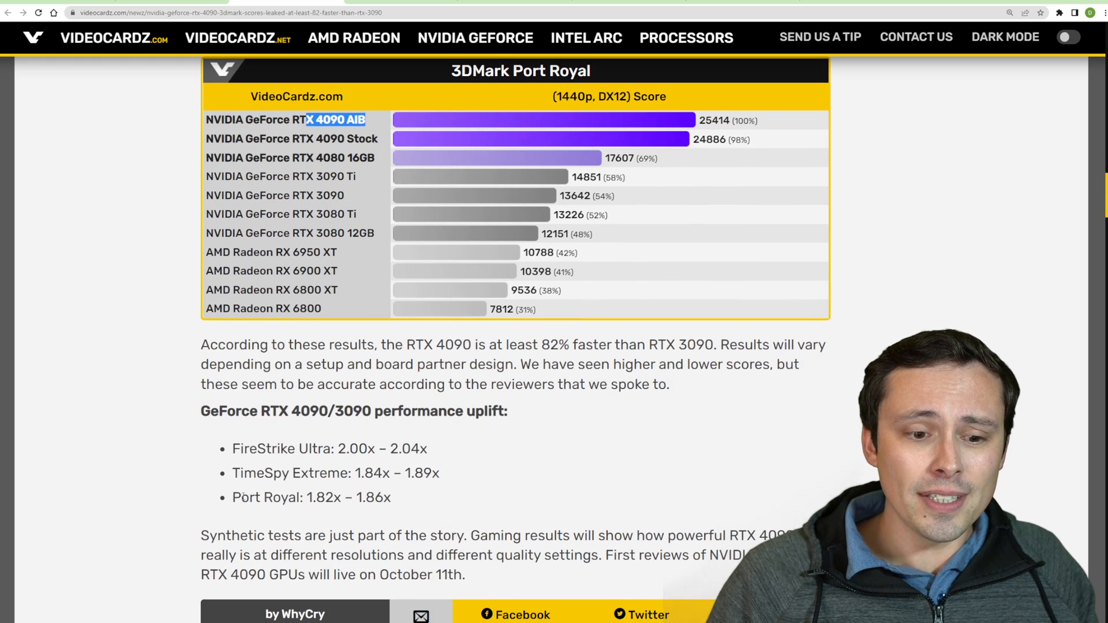
drag(231, 497, 306, 497)
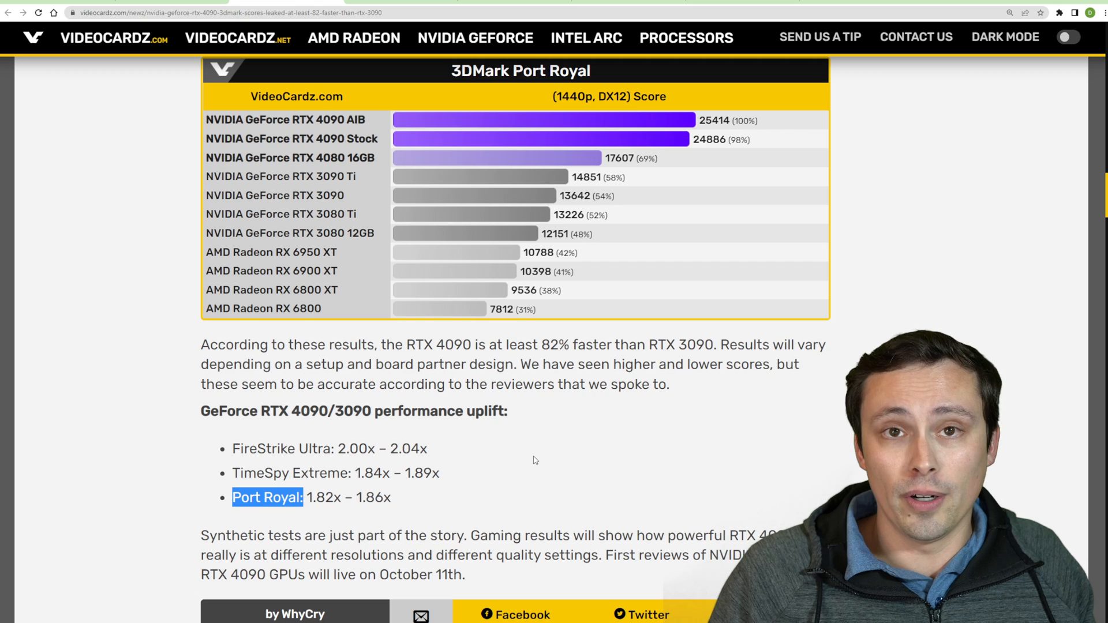
scroll(539, 443, down, 1)
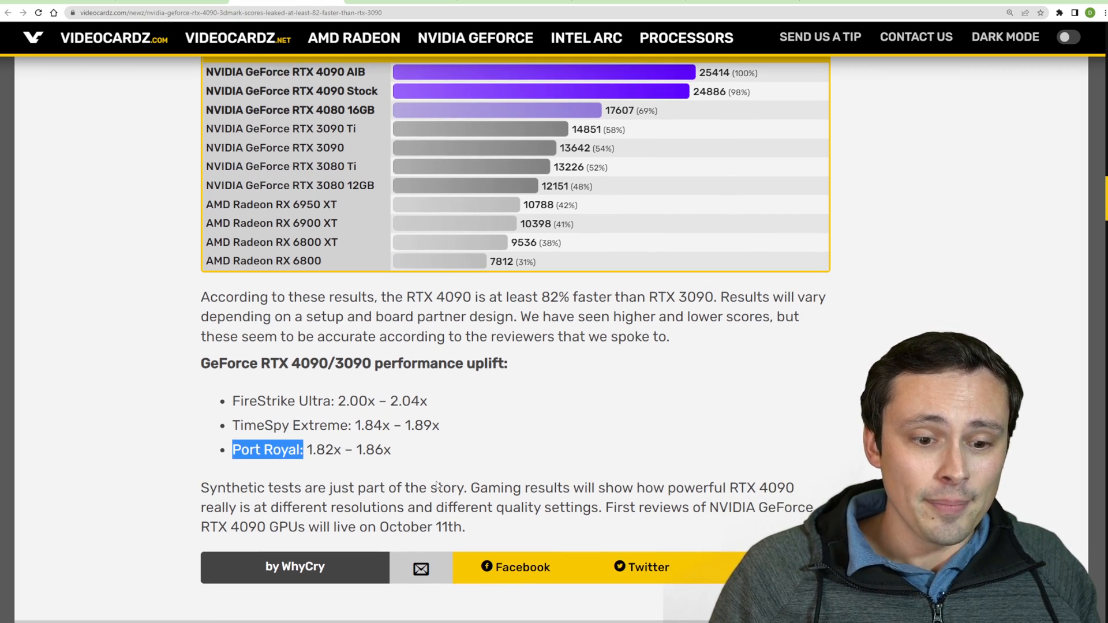
drag(378, 526, 466, 531)
click(576, 411)
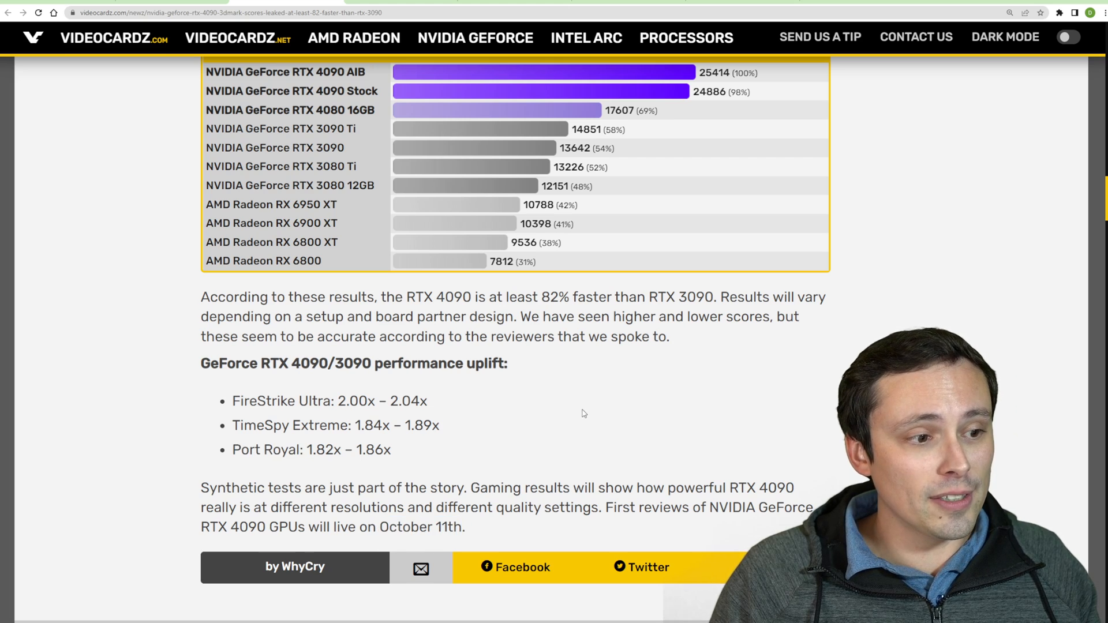
scroll(583, 414, up, 3)
scroll(584, 414, up, 1)
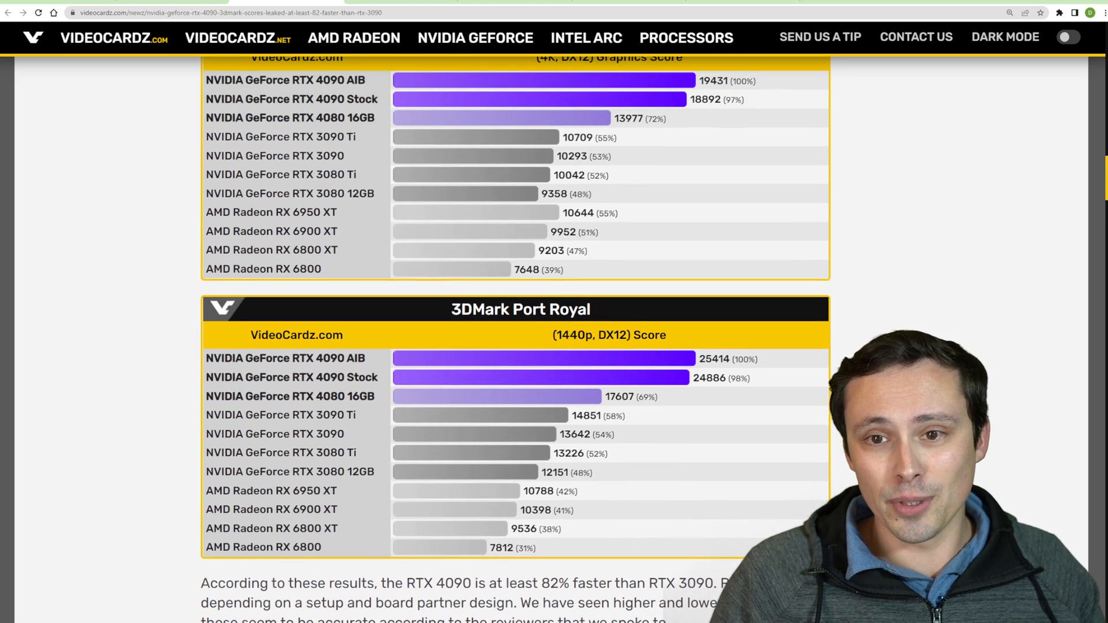
scroll(584, 414, up, 1)
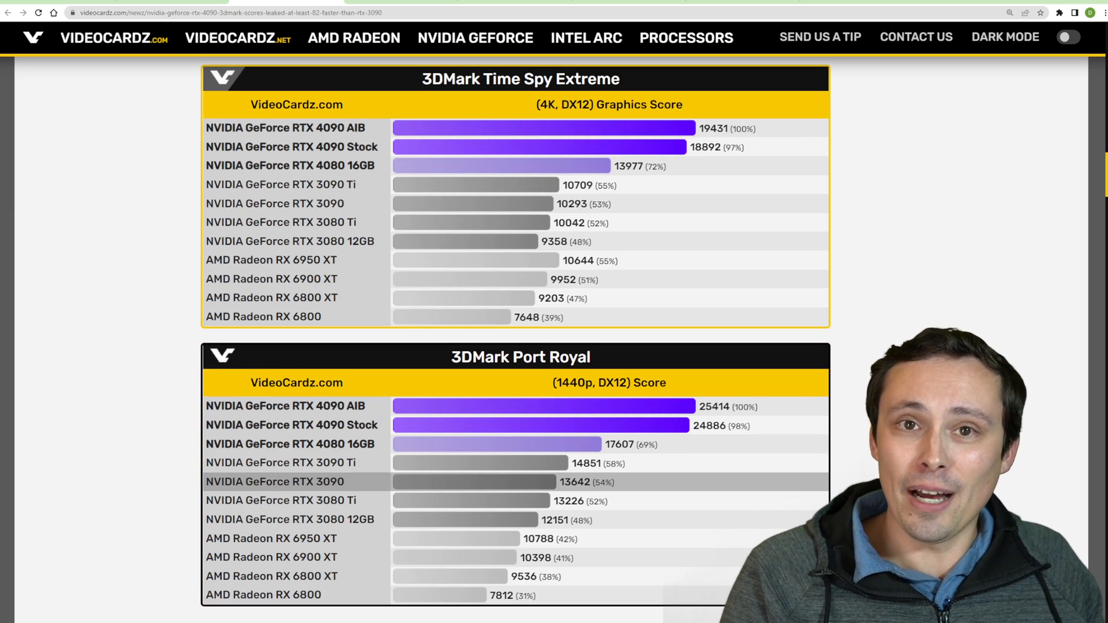
scroll(861, 470, up, 2)
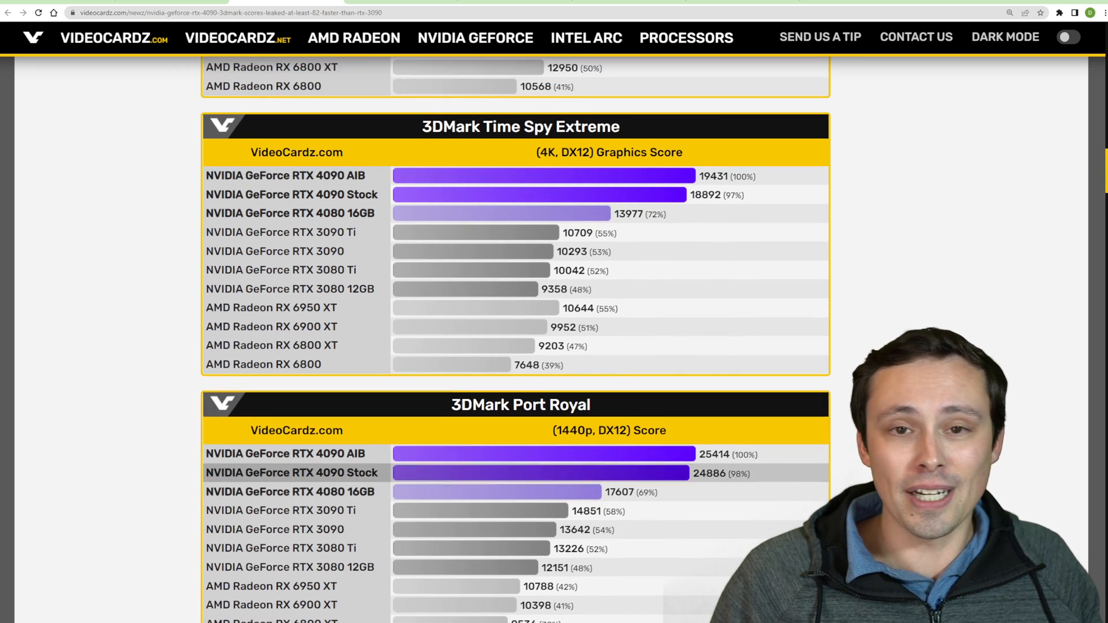
scroll(861, 470, up, 3)
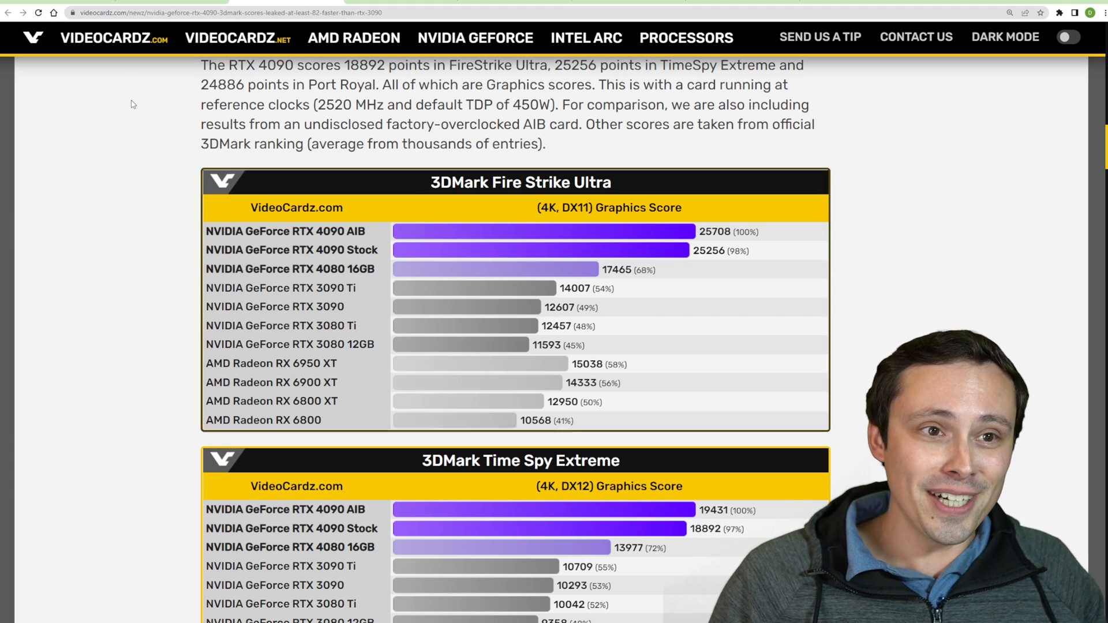
scroll(449, 372, down, 3)
scroll(449, 370, down, 4)
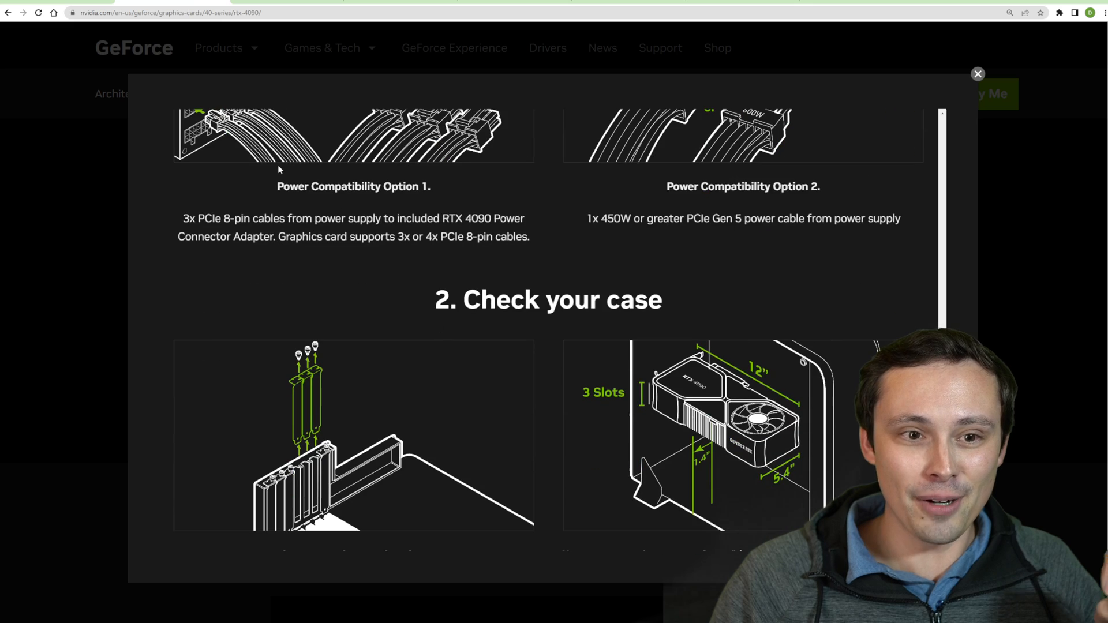
scroll(307, 274, up, 2)
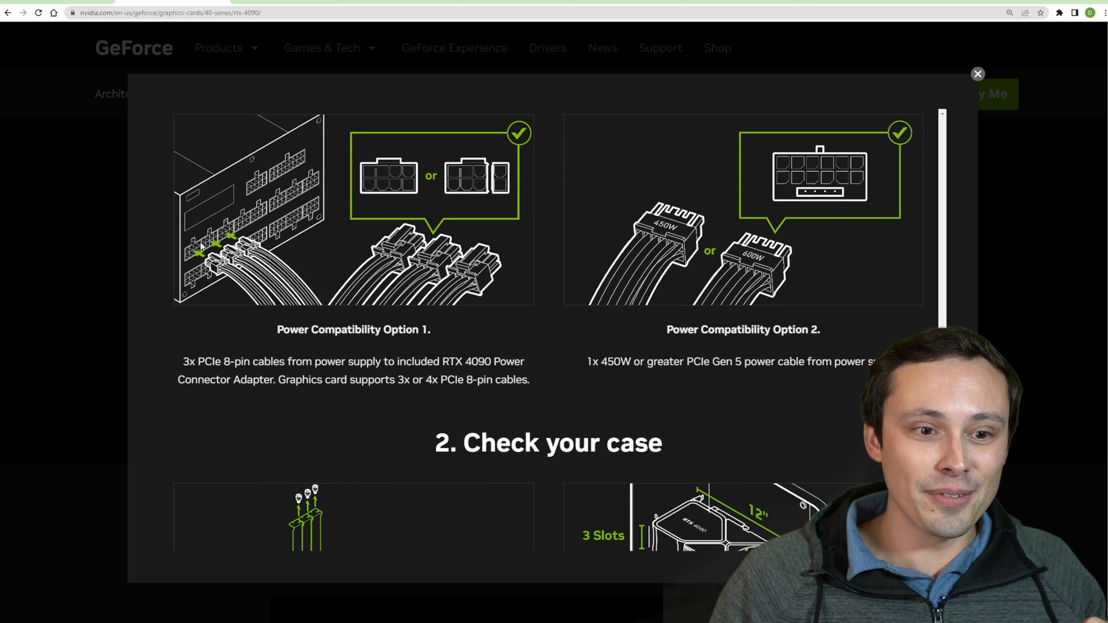